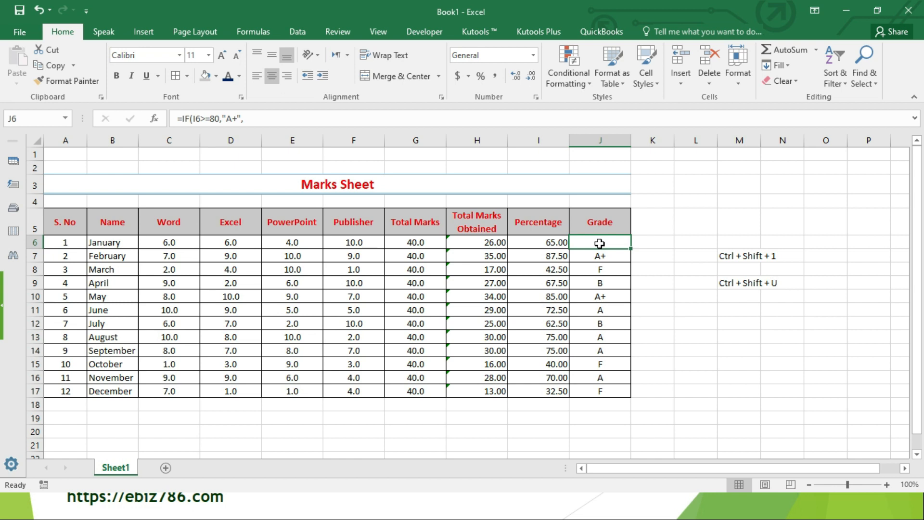
Hide the grades in J6:J17 by applying the custom number format ;;; to those cells
{"action": "left_click_drag", "start_coordinate": [599, 243], "coordinate": [590, 391]}
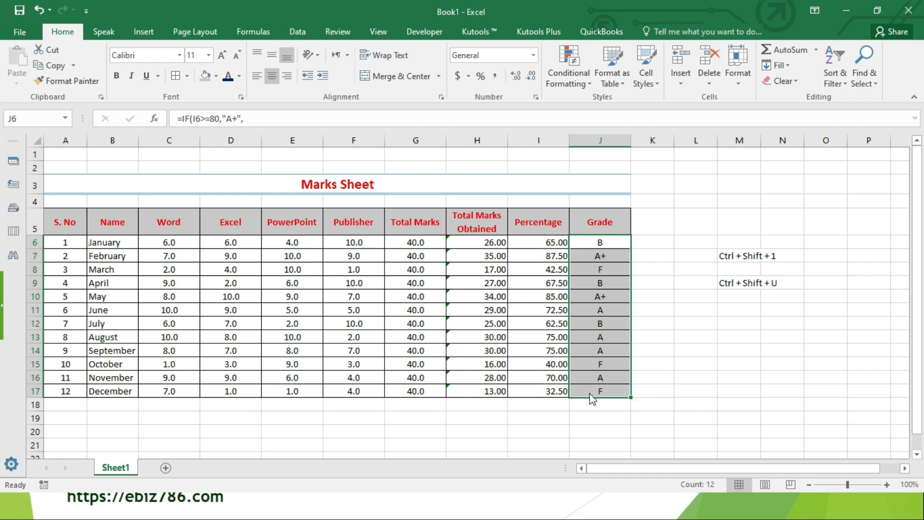
{"action": "key", "text": "ctrl+1"}
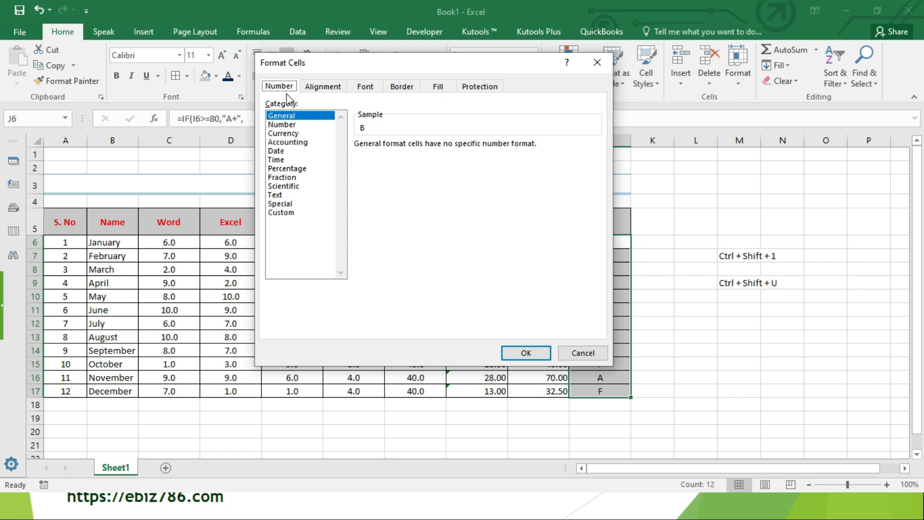
{"action": "left_click", "coordinate": [283, 213]}
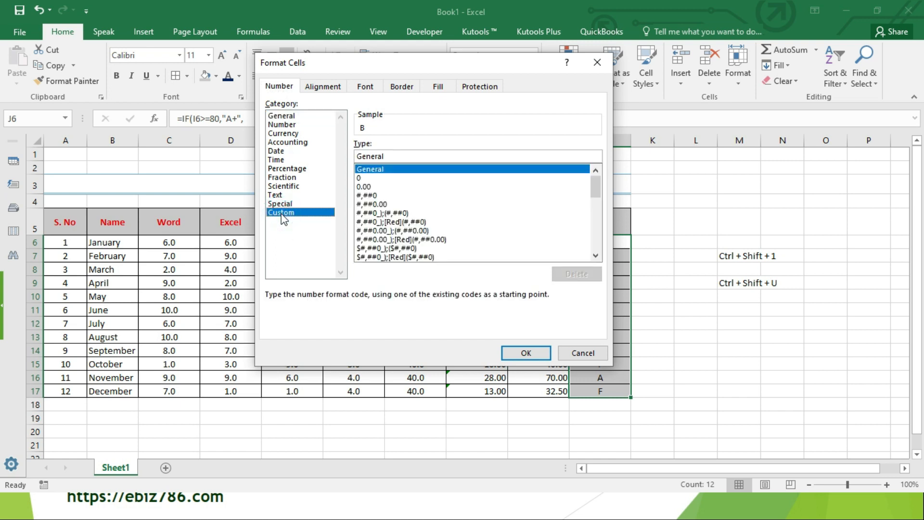
{"action": "double_click", "coordinate": [369, 156]}
{"action": "type", "text": ";;;"}
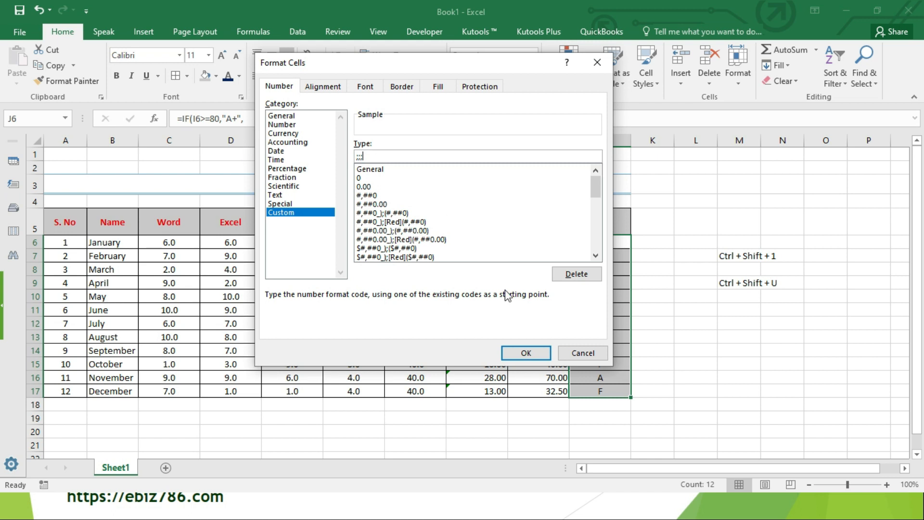
{"action": "left_click", "coordinate": [527, 354]}
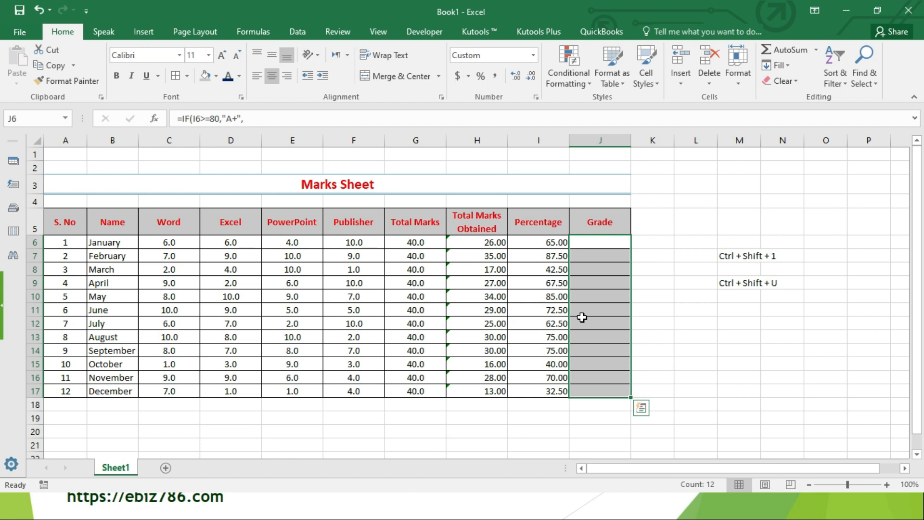
{"action": "left_click", "coordinate": [598, 294]}
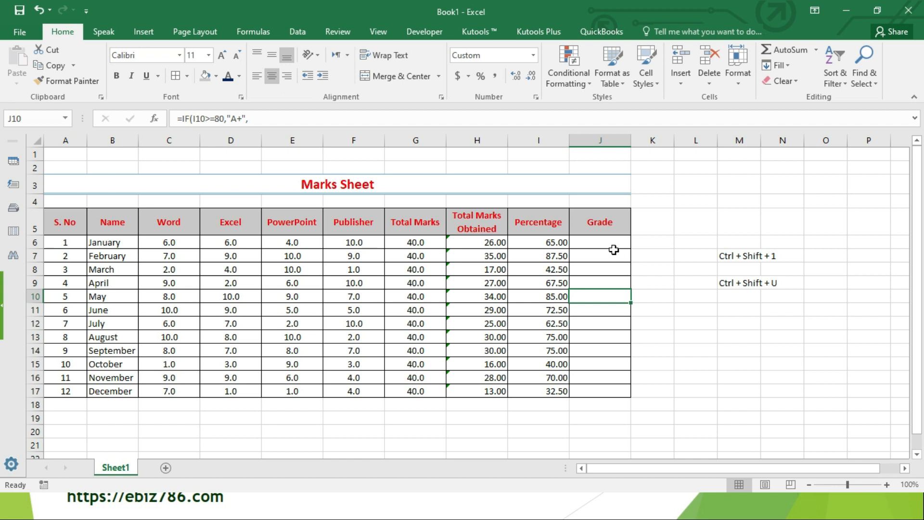
Delete the ;;; custom number format from the grade cells J6:J17
{"action": "left_click_drag", "start_coordinate": [606, 242], "coordinate": [594, 391]}
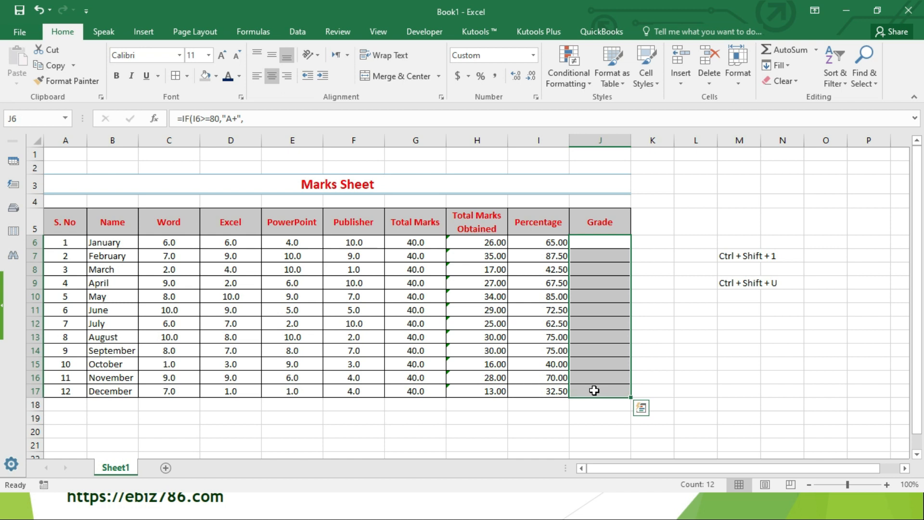
{"action": "key", "text": "ctrl+1"}
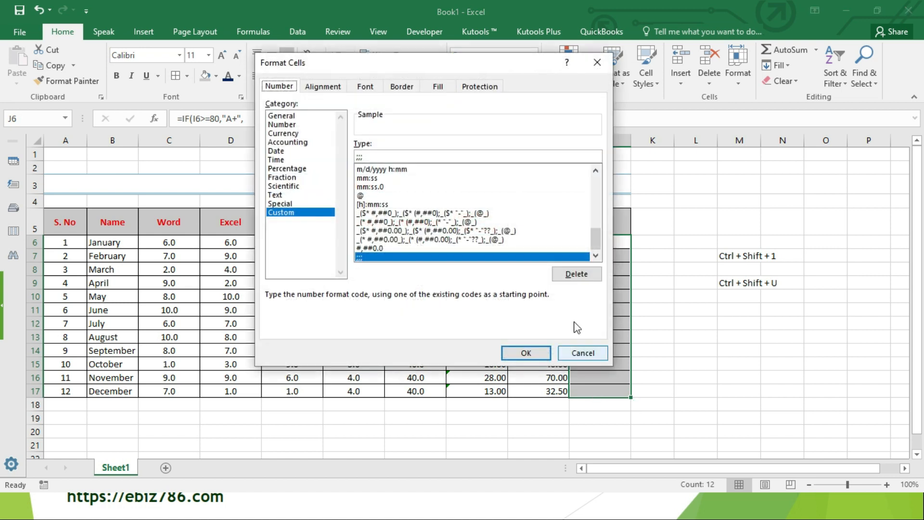
{"action": "left_click", "coordinate": [573, 278]}
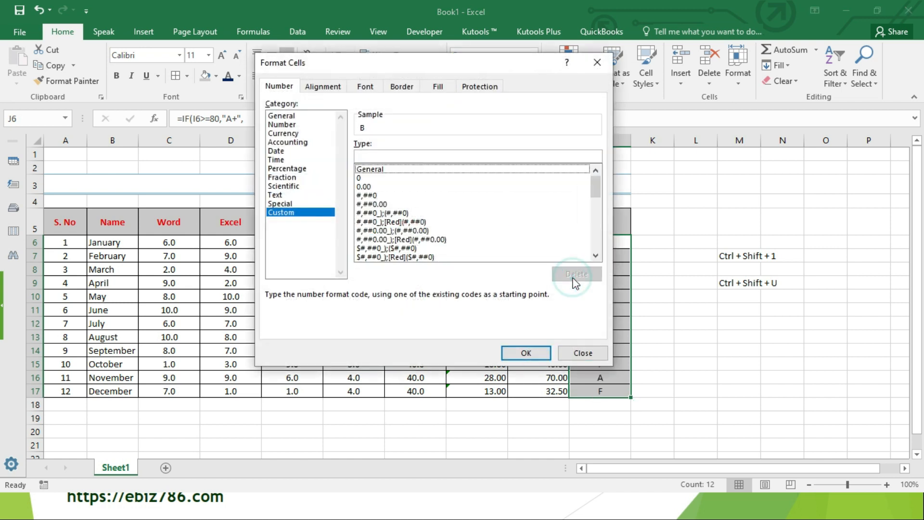
{"action": "left_click", "coordinate": [518, 353]}
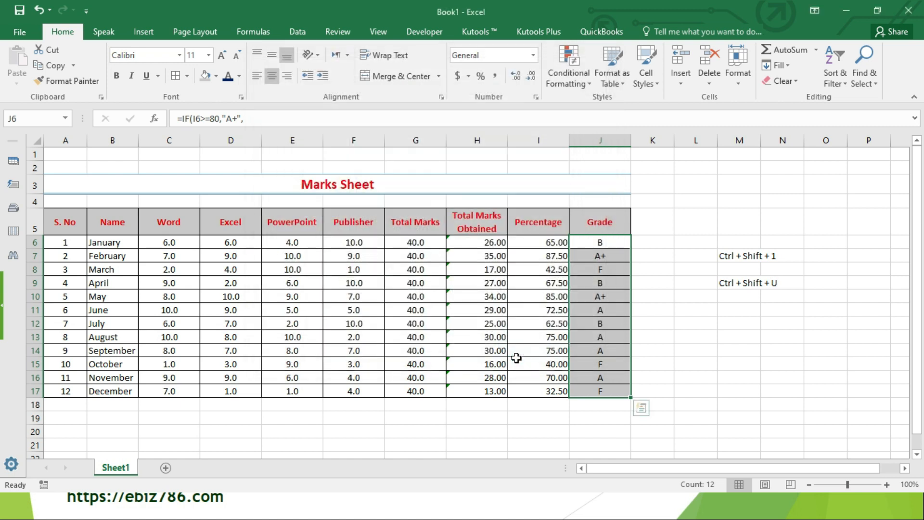
{"action": "left_click", "coordinate": [609, 318]}
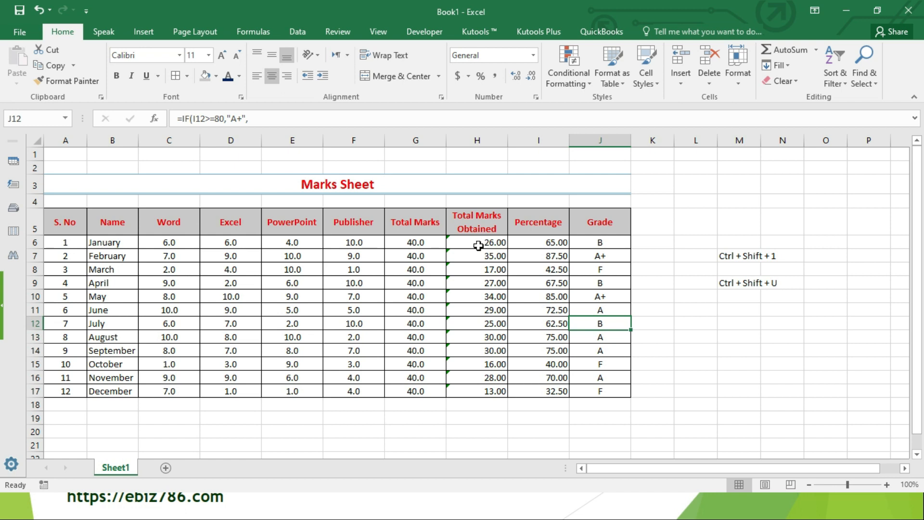
Highlight Total Marks Obtained values in H6:H17 greater than 32 with Light Red Fill with Dark Red Text
{"action": "left_click_drag", "start_coordinate": [478, 245], "coordinate": [470, 390]}
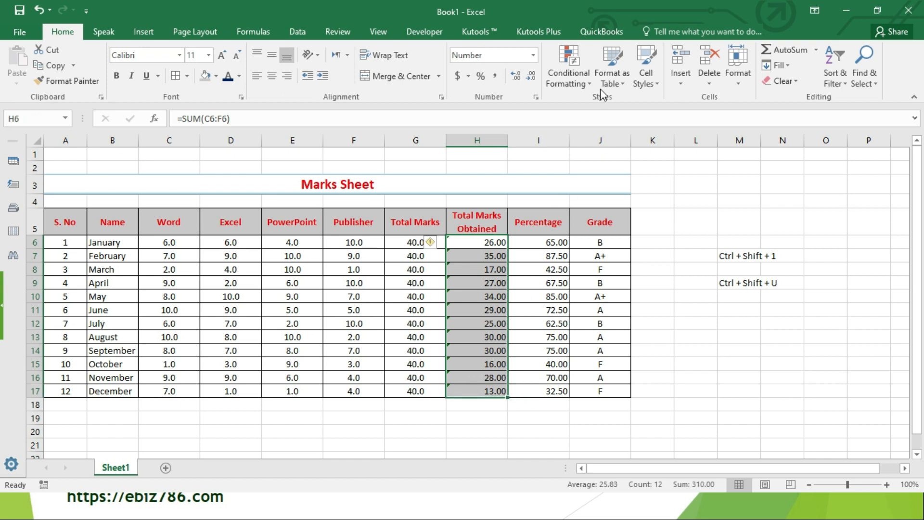
{"action": "left_click", "coordinate": [588, 84]}
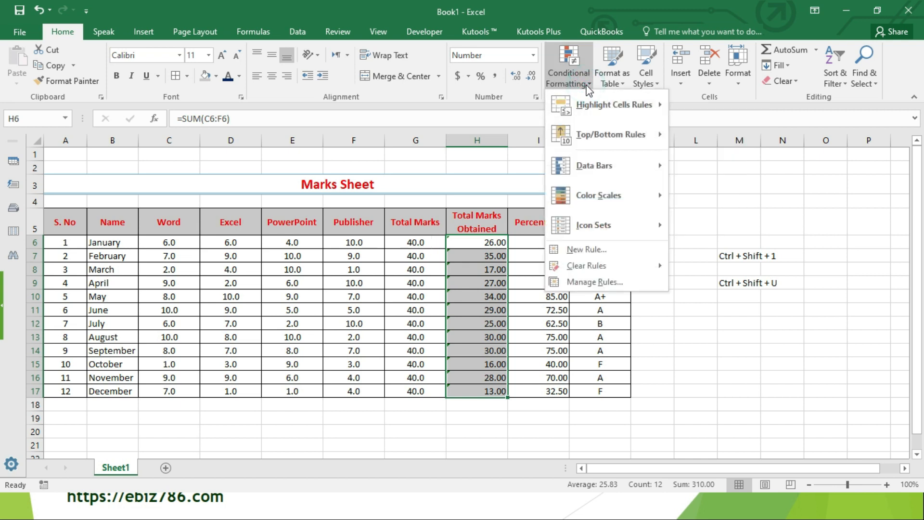
{"action": "mouse_move", "coordinate": [591, 107]}
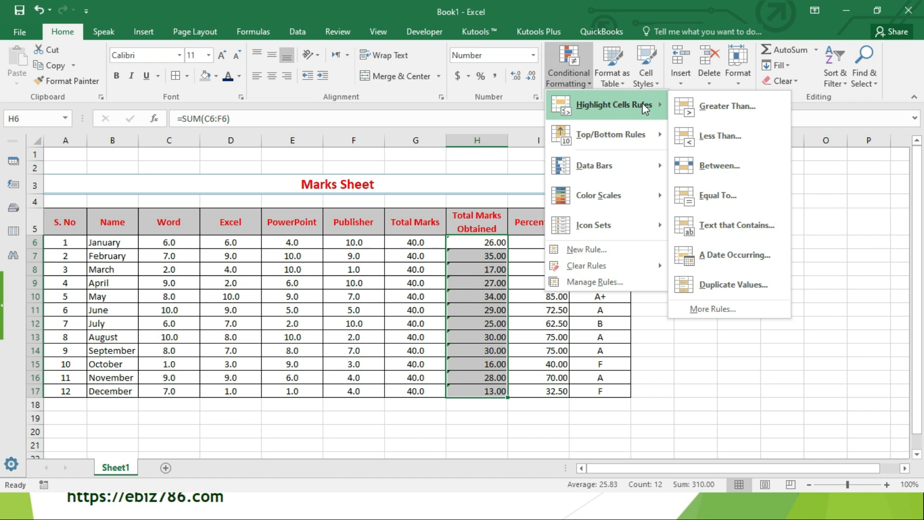
{"action": "left_click", "coordinate": [684, 106]}
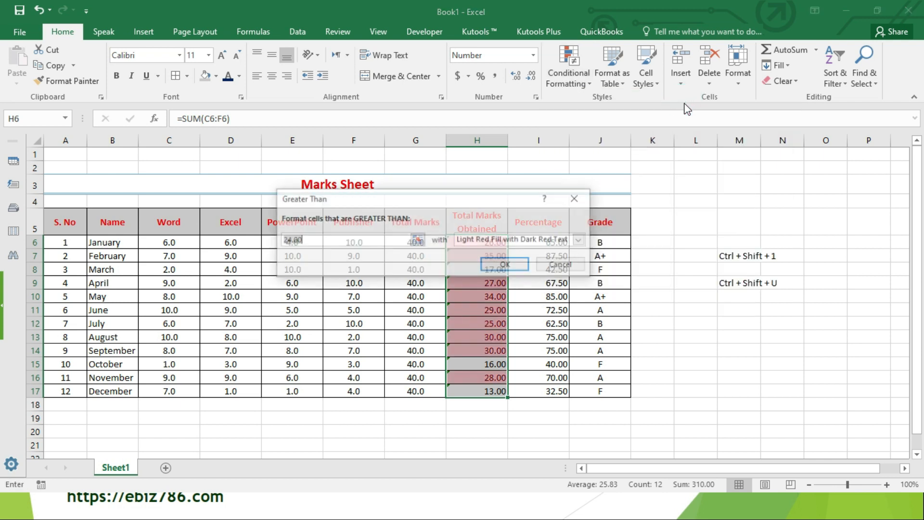
{"action": "type", "text": "32"}
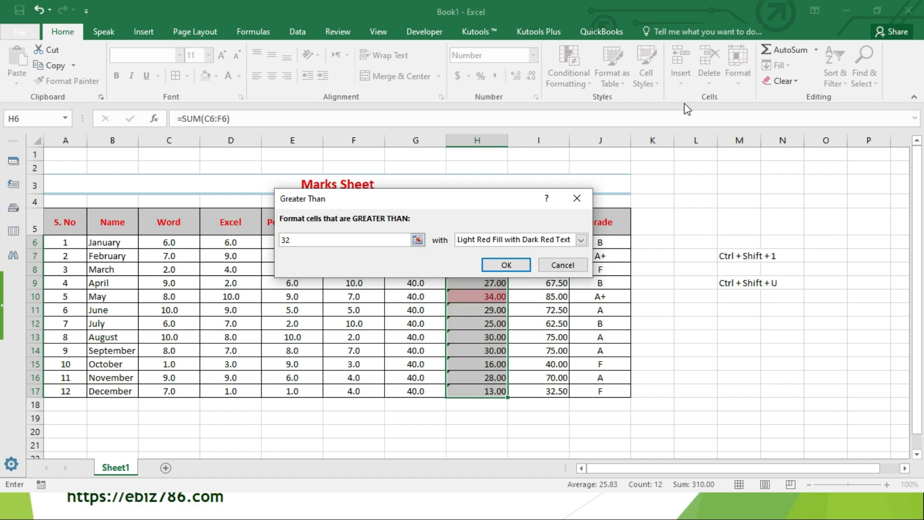
{"action": "left_click", "coordinate": [503, 265]}
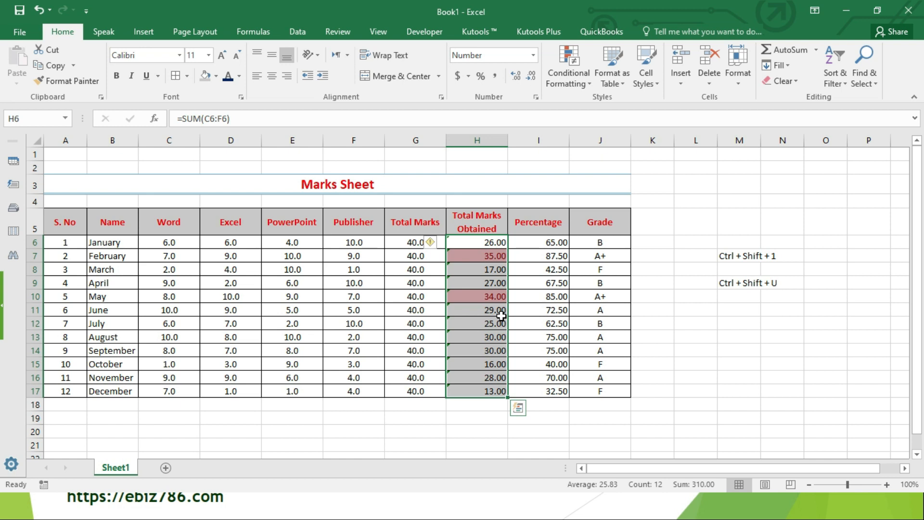
Highlight Total Marks Obtained values in H6:H17 less than 18 with Yellow Fill with Dark Yellow Text
{"action": "left_click", "coordinate": [583, 80]}
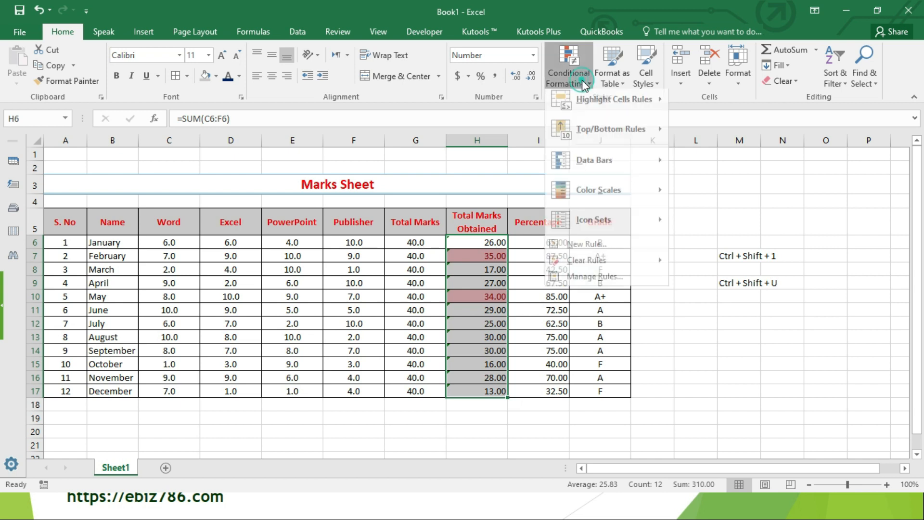
{"action": "mouse_move", "coordinate": [584, 102]}
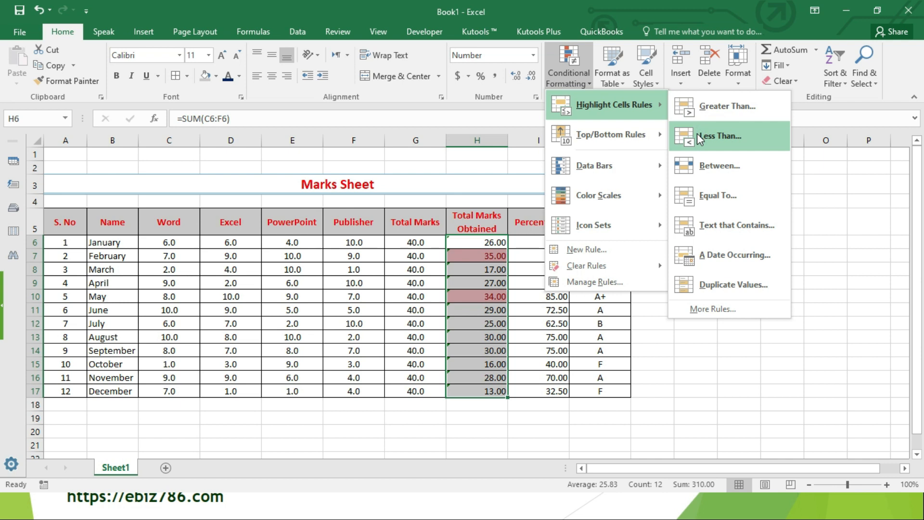
{"action": "left_click", "coordinate": [720, 135]}
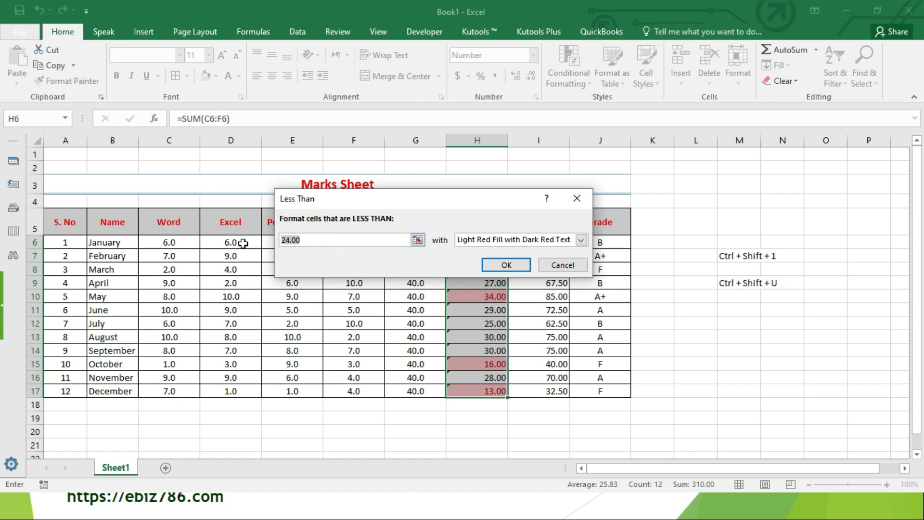
{"action": "type", "text": "18"}
{"action": "left_click", "coordinate": [581, 240]}
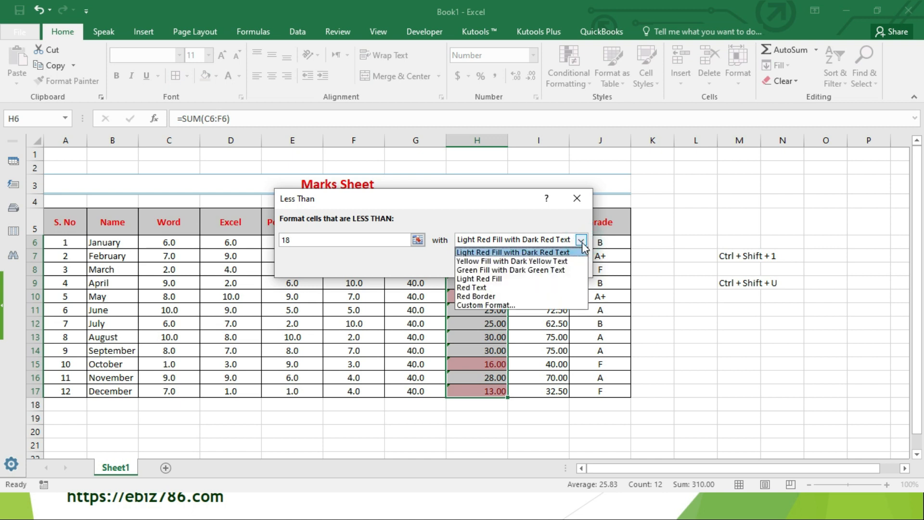
{"action": "left_click", "coordinate": [566, 264]}
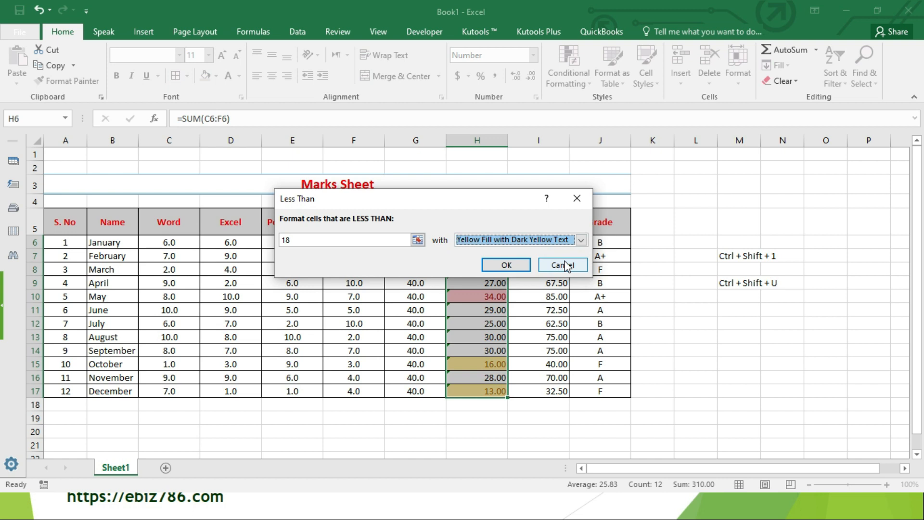
{"action": "left_click", "coordinate": [501, 265]}
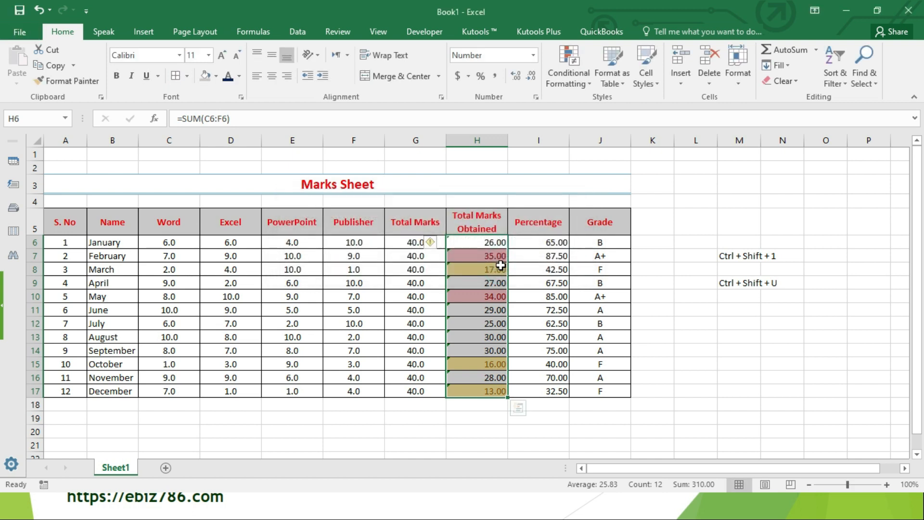
Highlight Percentage values in I6:I17 between 40 and 65 with Green Fill with Dark Green Text
{"action": "left_click", "coordinate": [544, 244]}
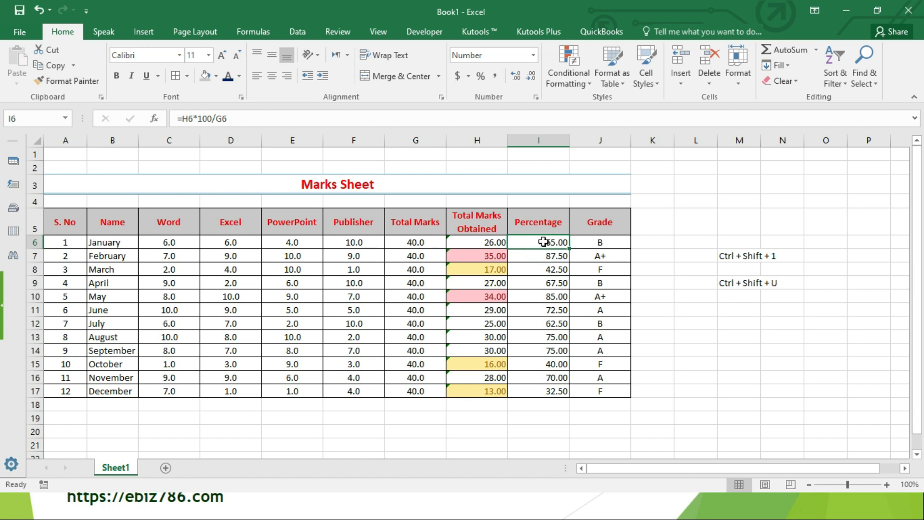
{"action": "left_click_drag", "start_coordinate": [543, 243], "coordinate": [538, 397]}
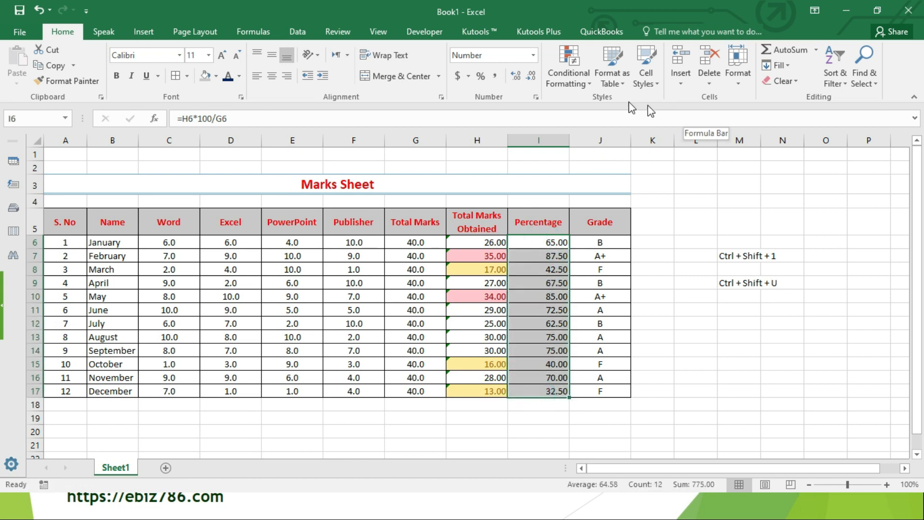
{"action": "left_click", "coordinate": [587, 91]}
{"action": "mouse_move", "coordinate": [598, 117]}
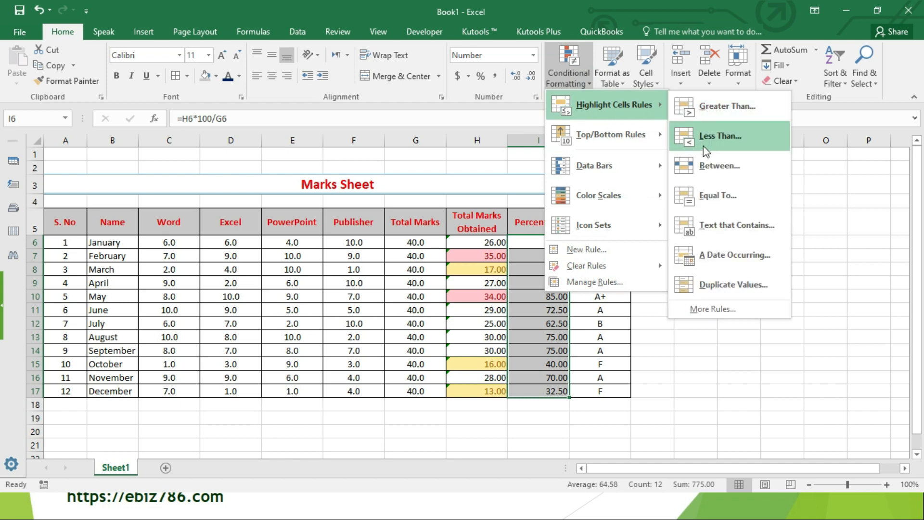
{"action": "left_click", "coordinate": [703, 166]}
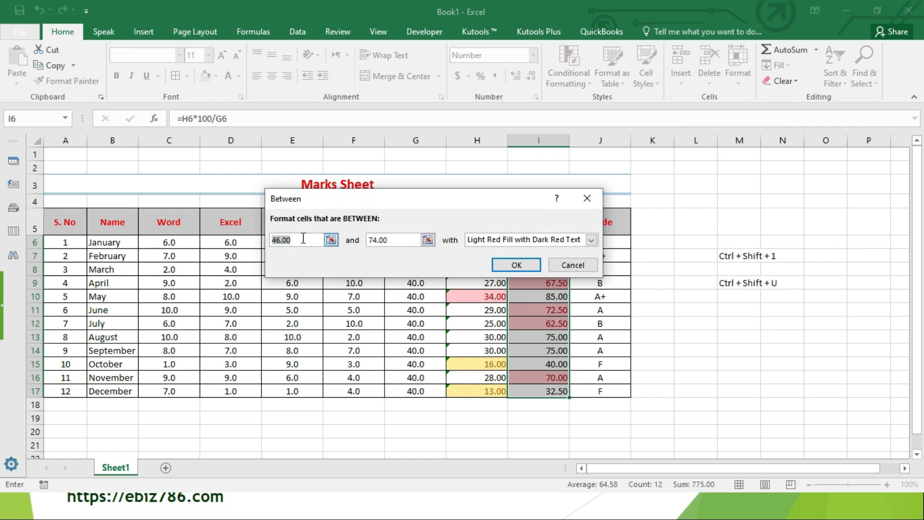
{"action": "left_click_drag", "start_coordinate": [302, 239], "coordinate": [267, 239]}
{"action": "type", "text": "40"}
{"action": "left_click_drag", "start_coordinate": [394, 243], "coordinate": [338, 240]}
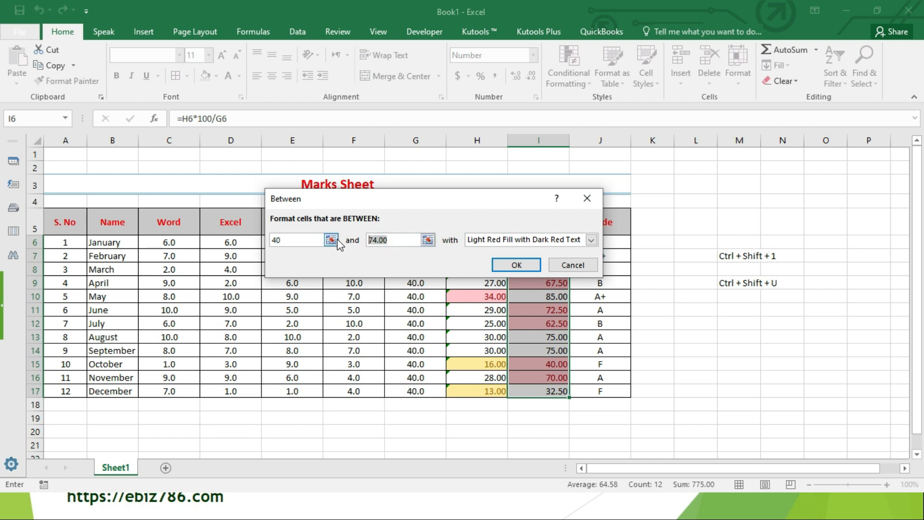
{"action": "type", "text": "65"}
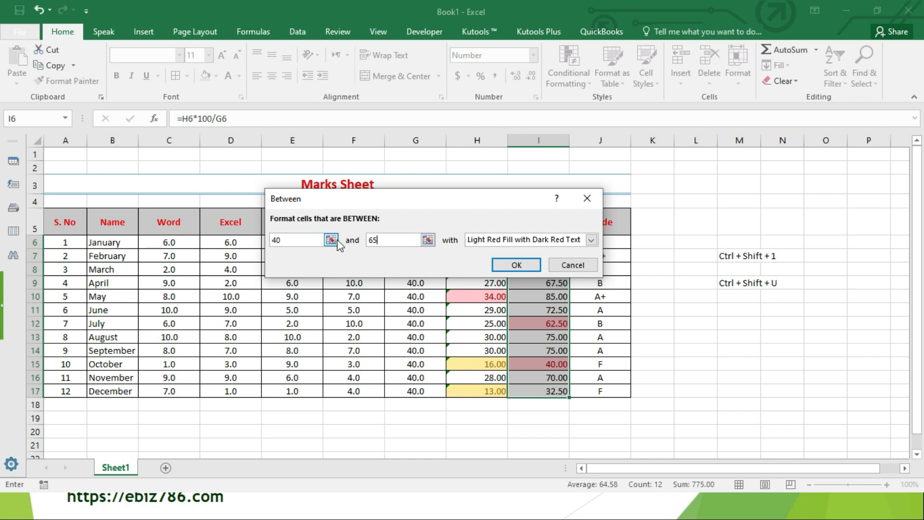
{"action": "left_click", "coordinate": [593, 239]}
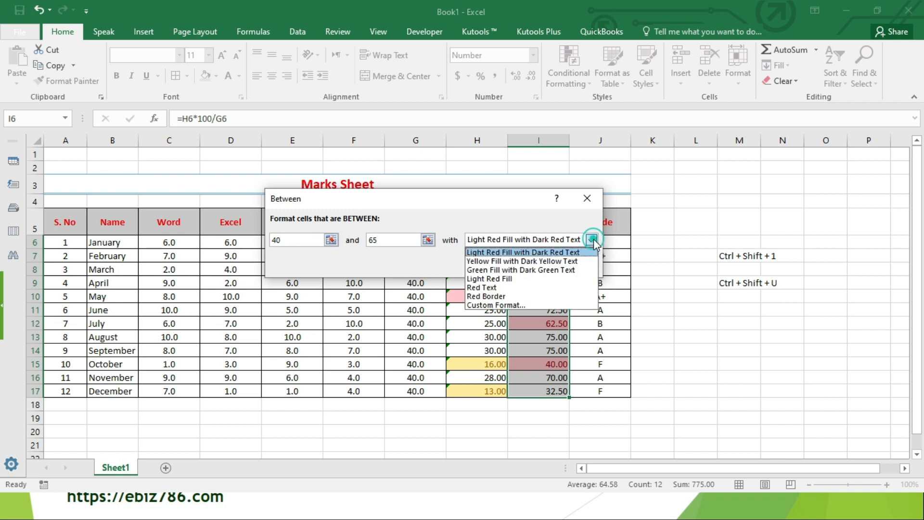
{"action": "left_click", "coordinate": [561, 271]}
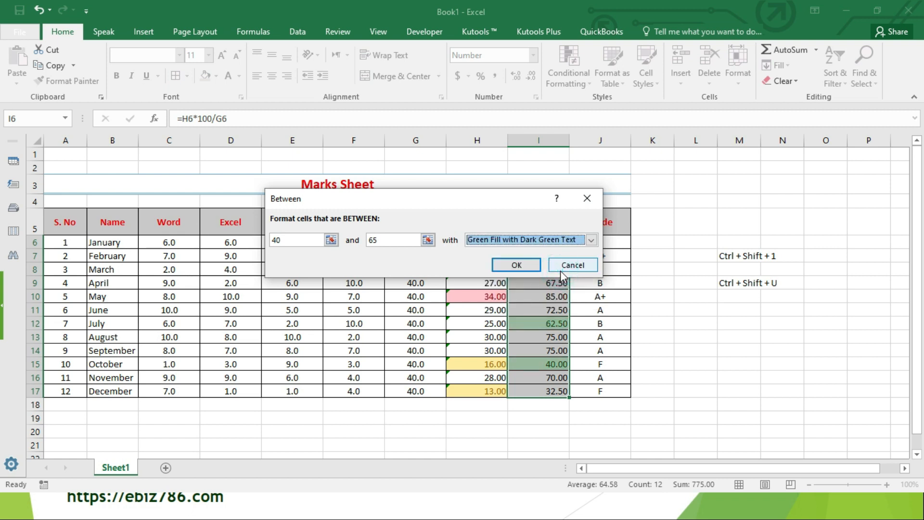
{"action": "left_click", "coordinate": [522, 266]}
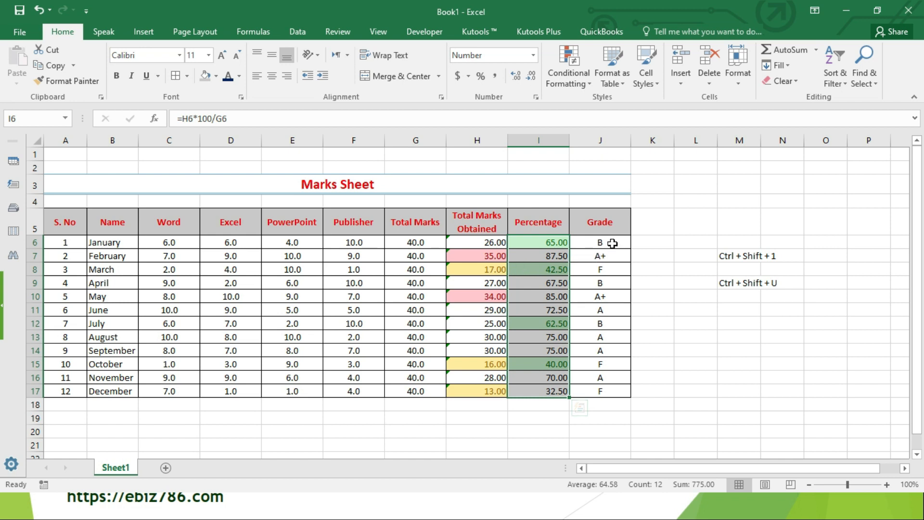
Start an Equal To highlight rule for the value A+ on the grade cells J6:J17
{"action": "left_click_drag", "start_coordinate": [612, 243], "coordinate": [608, 396]}
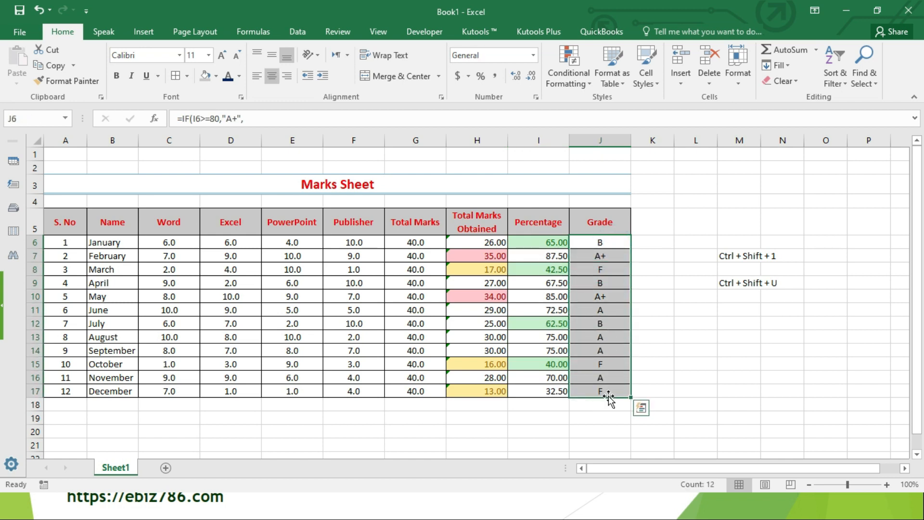
{"action": "left_click", "coordinate": [582, 84]}
{"action": "mouse_move", "coordinate": [588, 102]}
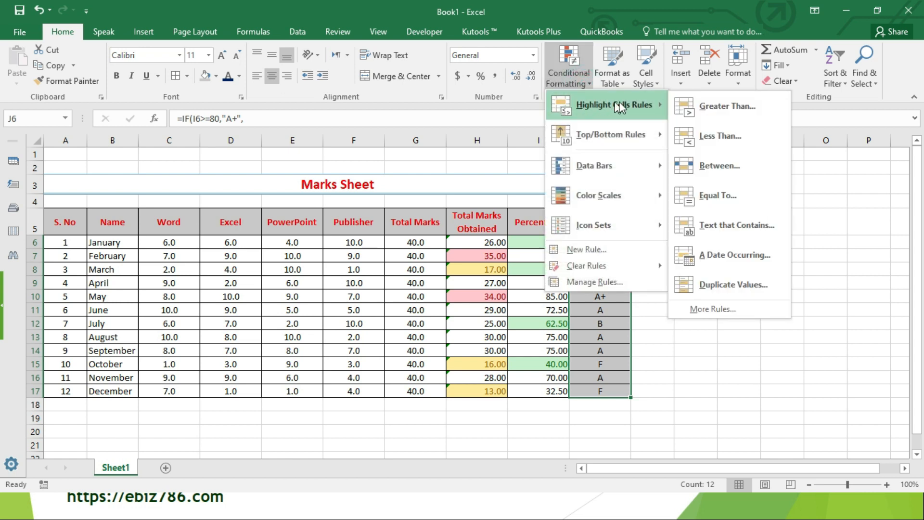
{"action": "left_click", "coordinate": [714, 192]}
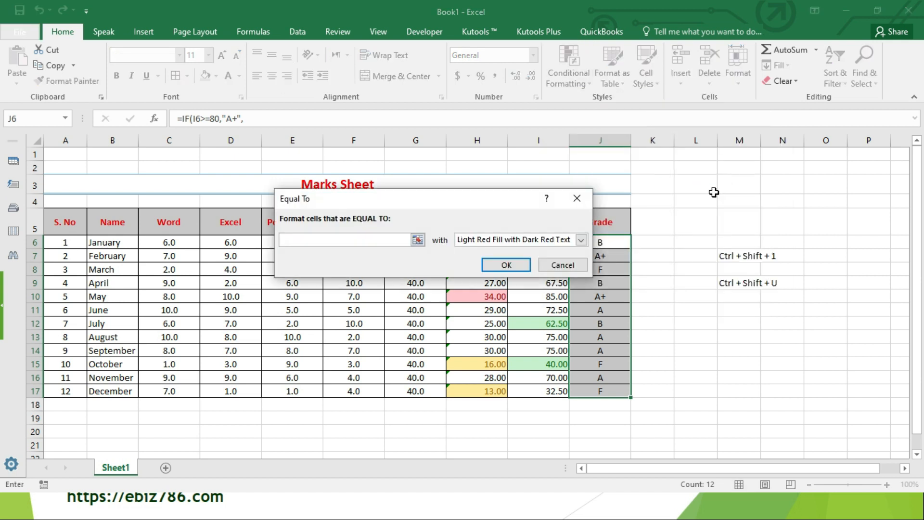
{"action": "type", "text": "A+"}
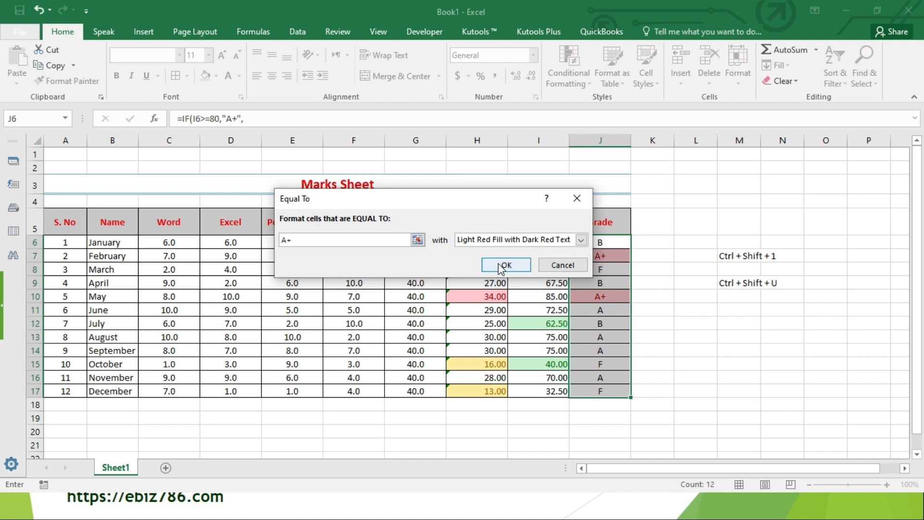
Apply the A+ rule with a custom format of white font colour and dark blue fill
{"action": "left_click", "coordinate": [581, 243]}
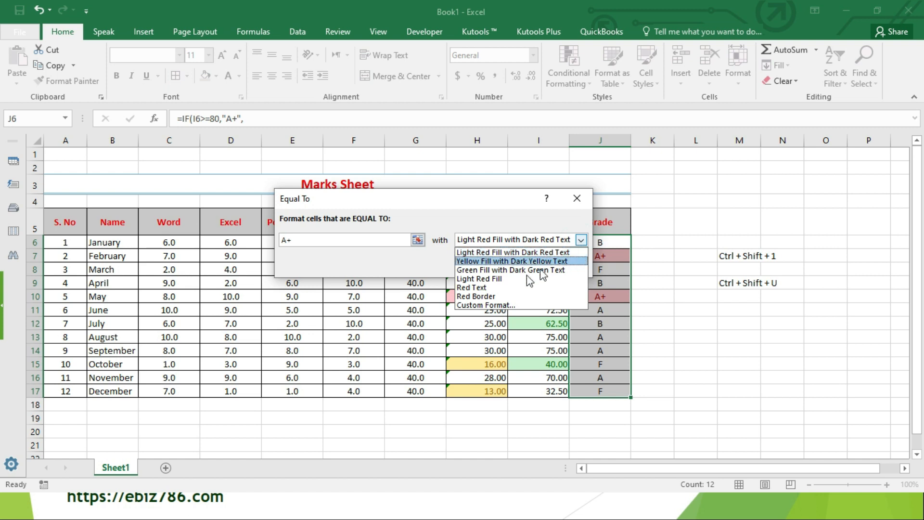
{"action": "left_click", "coordinate": [492, 305]}
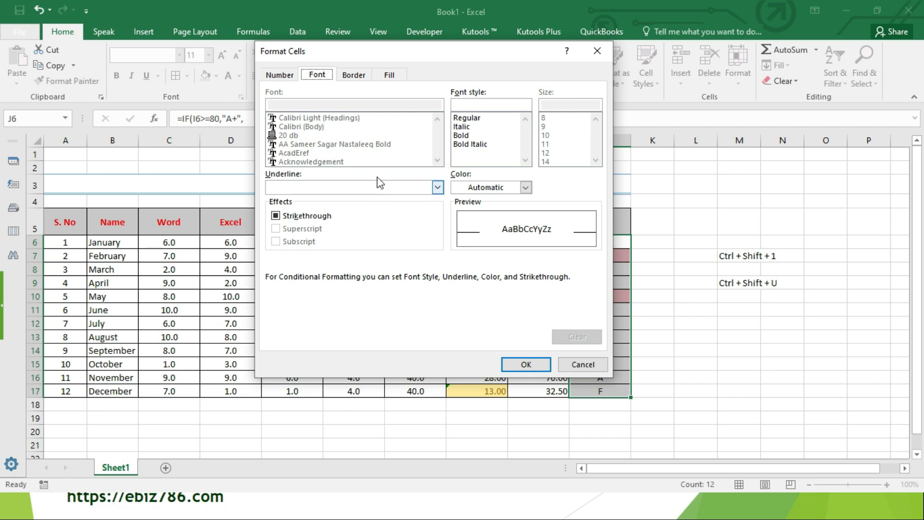
{"action": "left_click", "coordinate": [527, 188]}
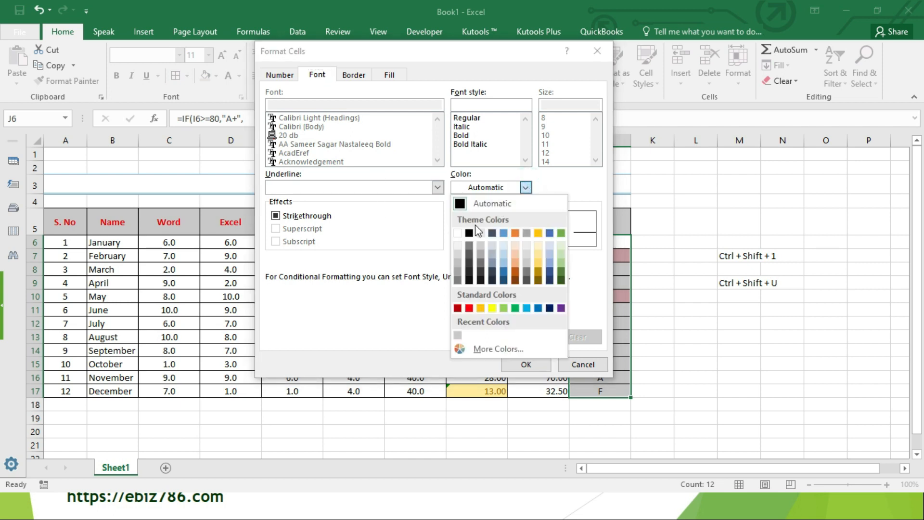
{"action": "left_click", "coordinate": [458, 234]}
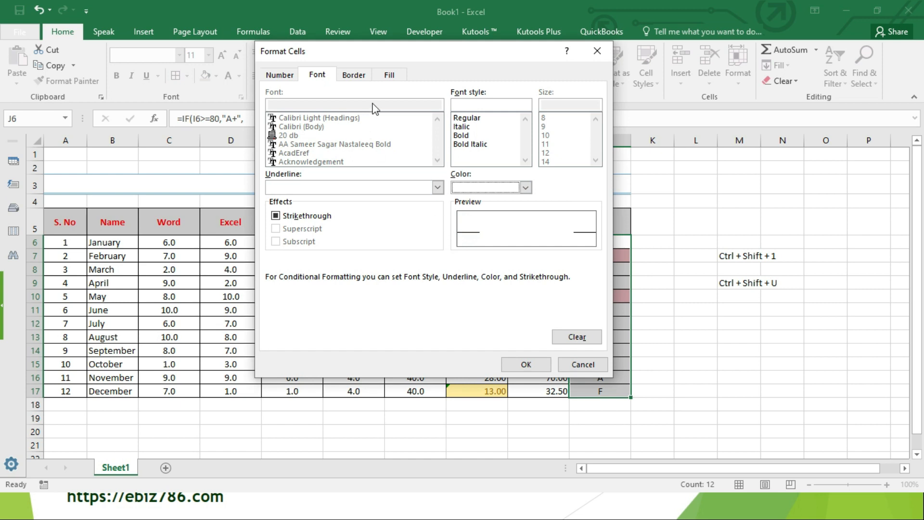
{"action": "left_click", "coordinate": [389, 76]}
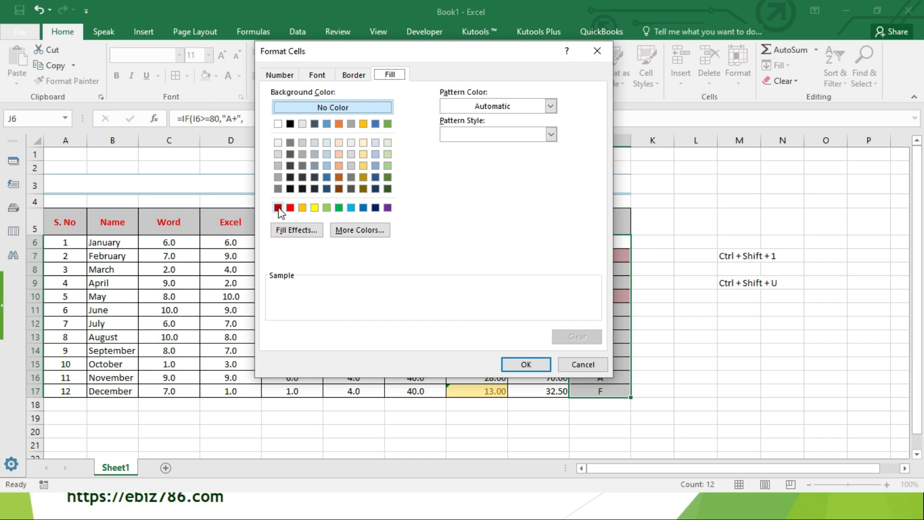
{"action": "left_click", "coordinate": [376, 208]}
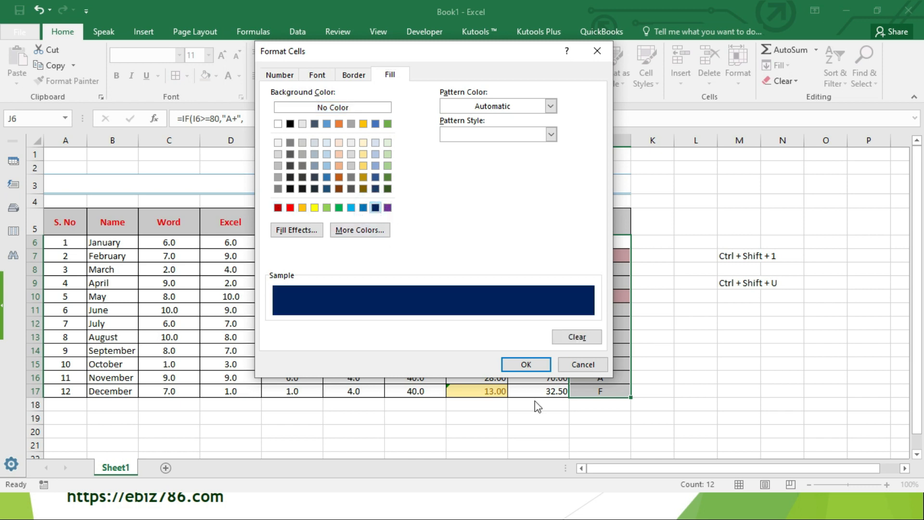
{"action": "left_click", "coordinate": [525, 365]}
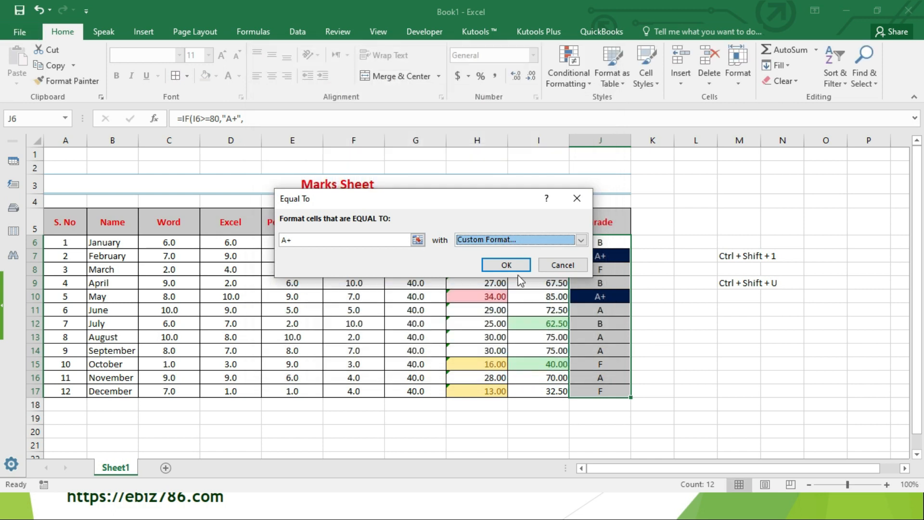
{"action": "left_click", "coordinate": [503, 265]}
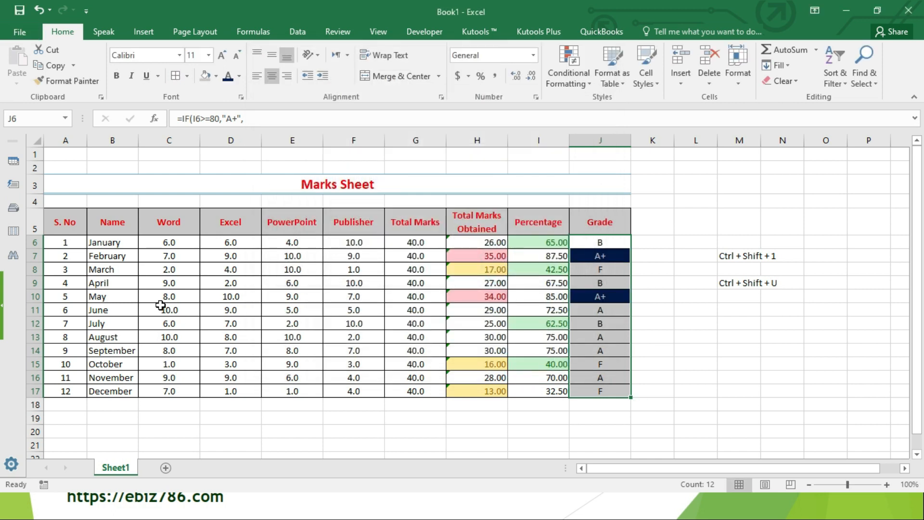
Start a Text That Contains highlight rule on the Name cells B6:B17 with the text J
{"action": "left_click_drag", "start_coordinate": [113, 242], "coordinate": [107, 388]}
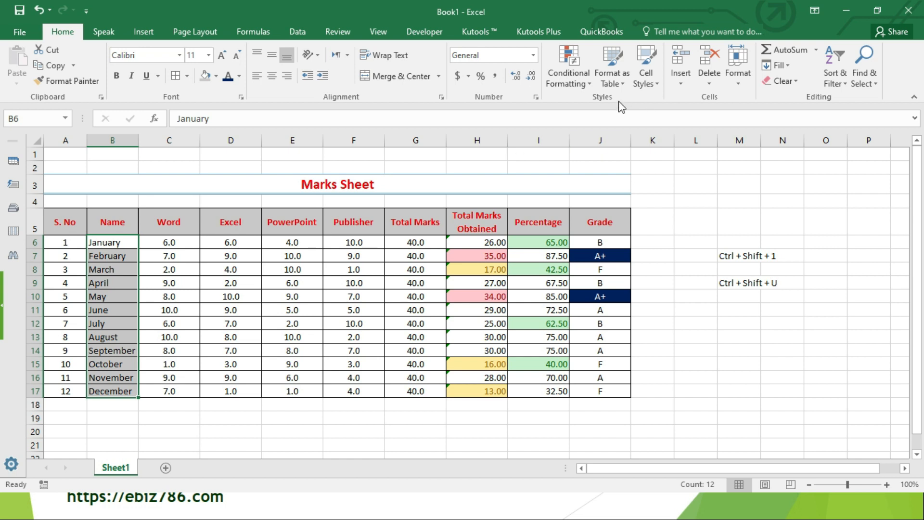
{"action": "left_click", "coordinate": [583, 85]}
{"action": "mouse_move", "coordinate": [585, 103]}
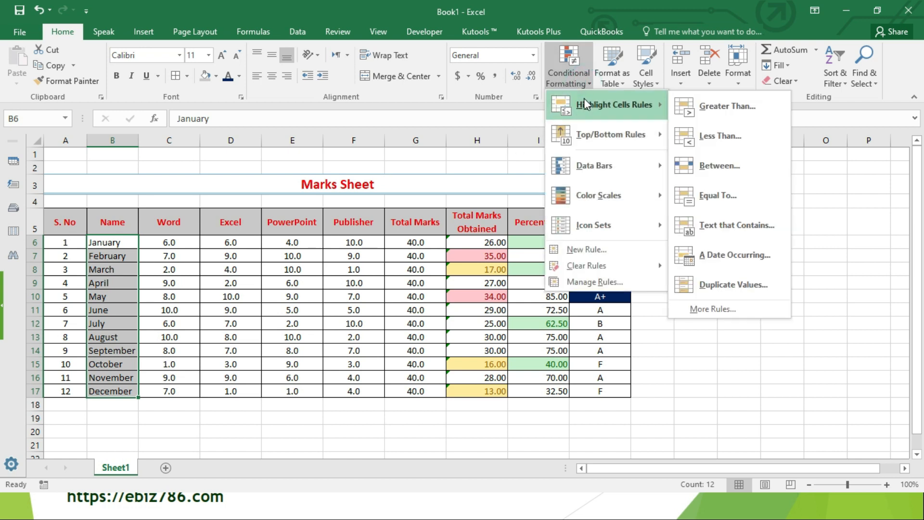
{"action": "left_click", "coordinate": [715, 227]}
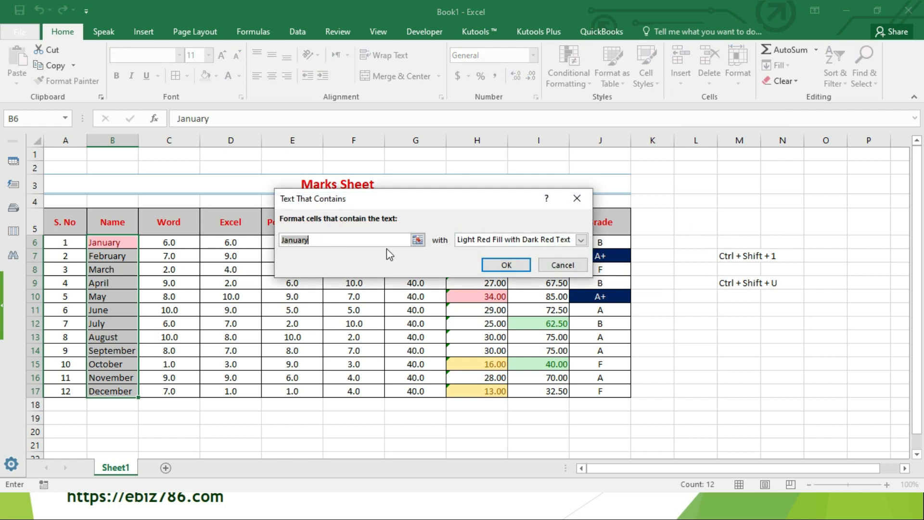
{"action": "left_click", "coordinate": [343, 242]}
{"action": "left_click_drag", "start_coordinate": [330, 241], "coordinate": [288, 243]}
{"action": "key", "text": "BackSpace"}
{"action": "key", "text": "BackSpace"}
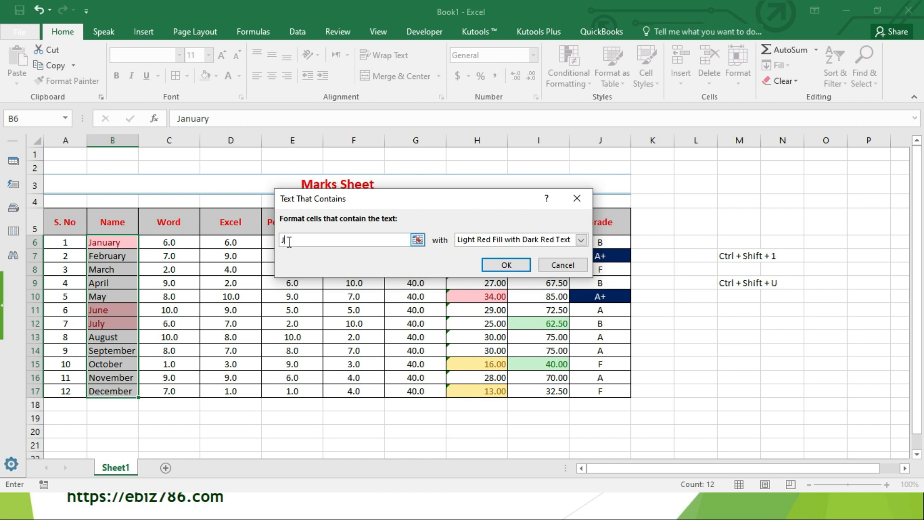
Preview the text rule with b and Ja, and apply it for J with Light Red Fill with Dark Red Text
{"action": "left_click", "coordinate": [297, 242]}
{"action": "key", "text": "BackSpace"}
{"action": "type", "text": "b"}
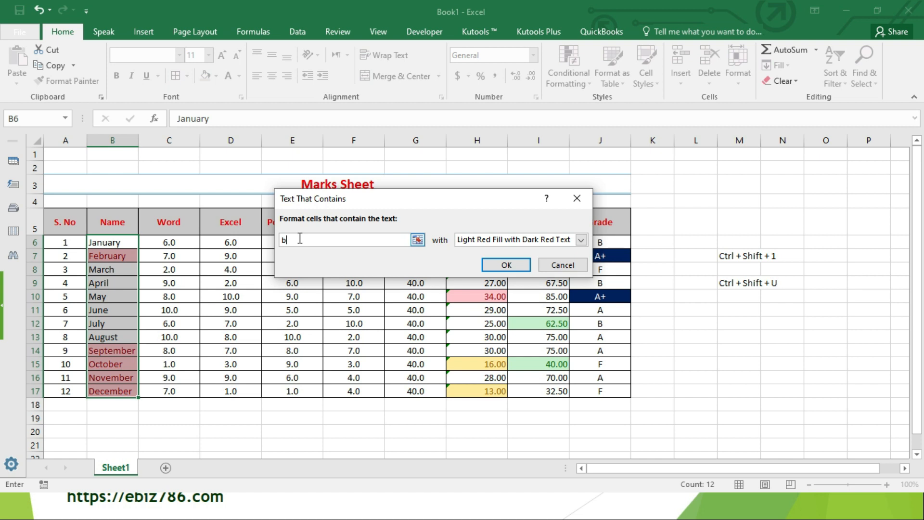
{"action": "key", "text": "BackSpace"}
{"action": "type", "text": "Ja"}
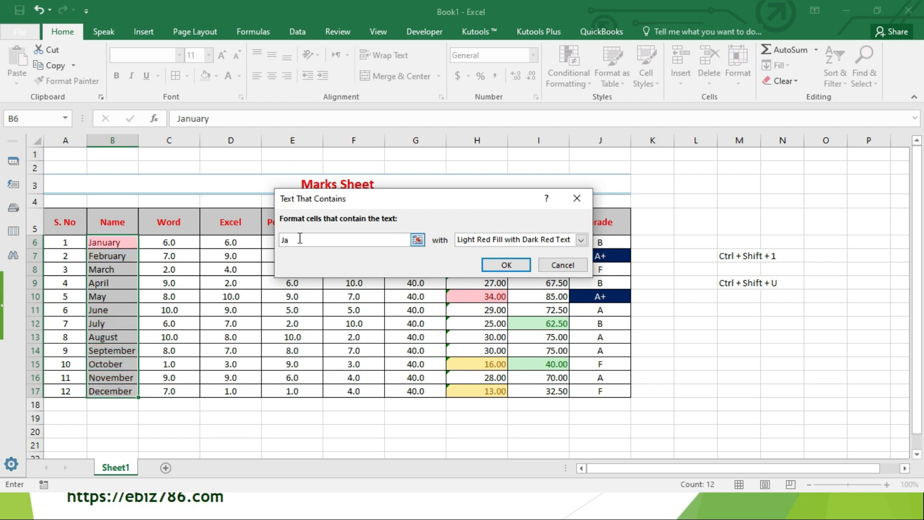
{"action": "key", "text": "BackSpace"}
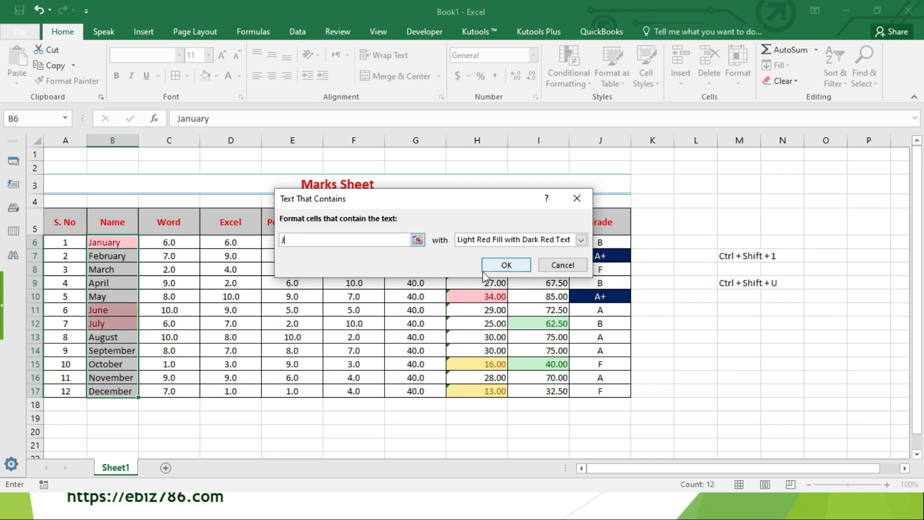
{"action": "left_click", "coordinate": [508, 265]}
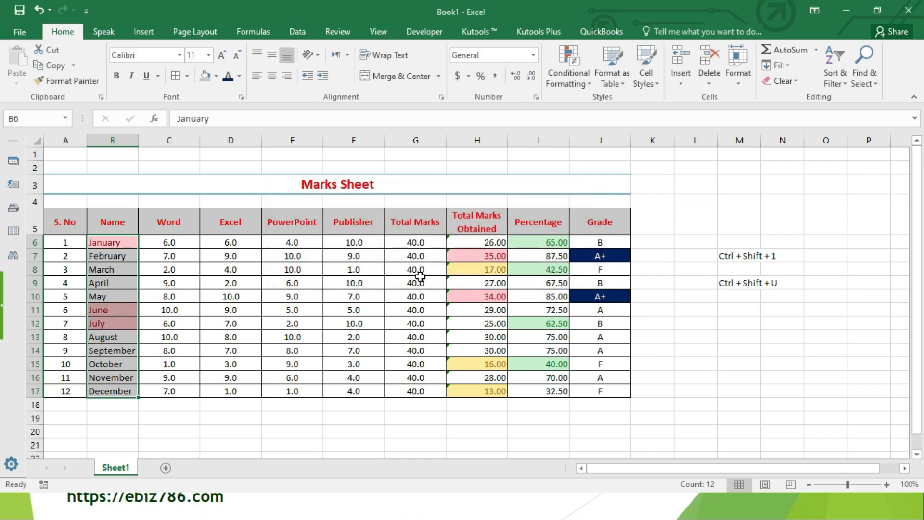
{"action": "left_click_drag", "start_coordinate": [173, 245], "coordinate": [355, 387]}
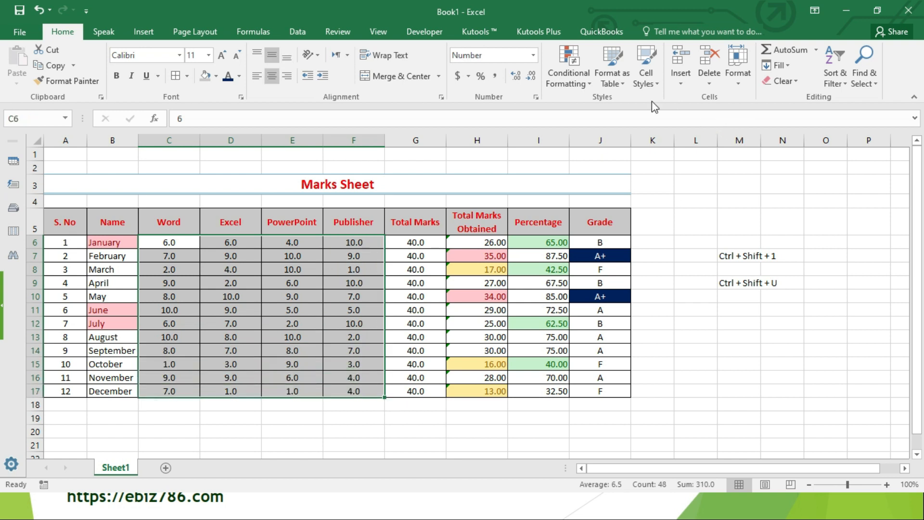
{"action": "left_click", "coordinate": [583, 83]}
{"action": "mouse_move", "coordinate": [588, 103]}
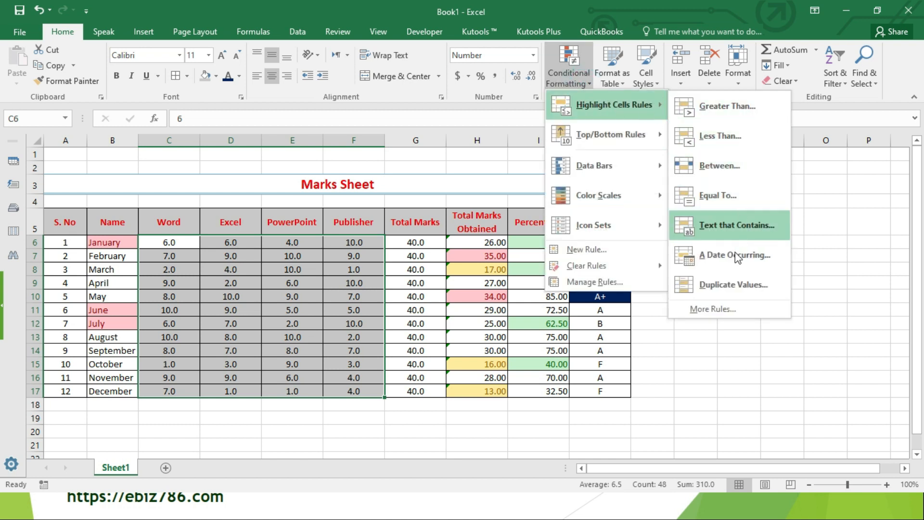
{"action": "left_click", "coordinate": [729, 287]}
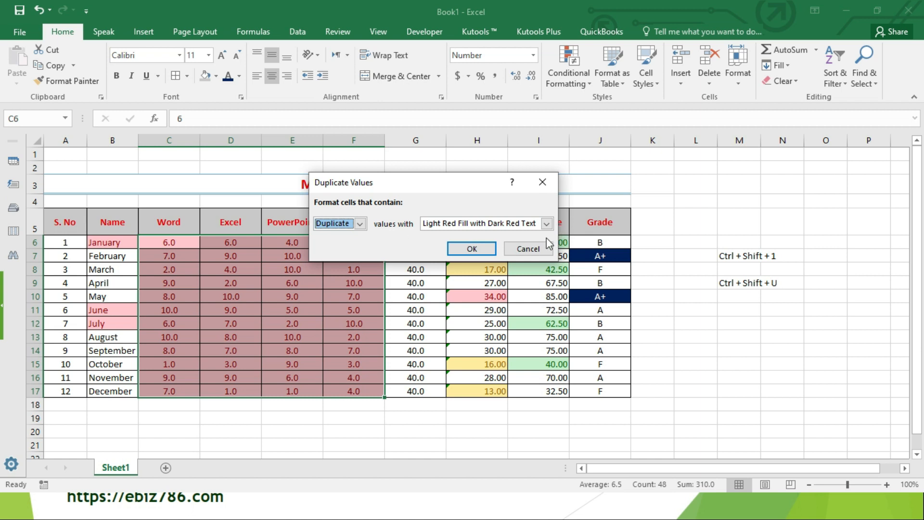
{"action": "left_click", "coordinate": [532, 250]}
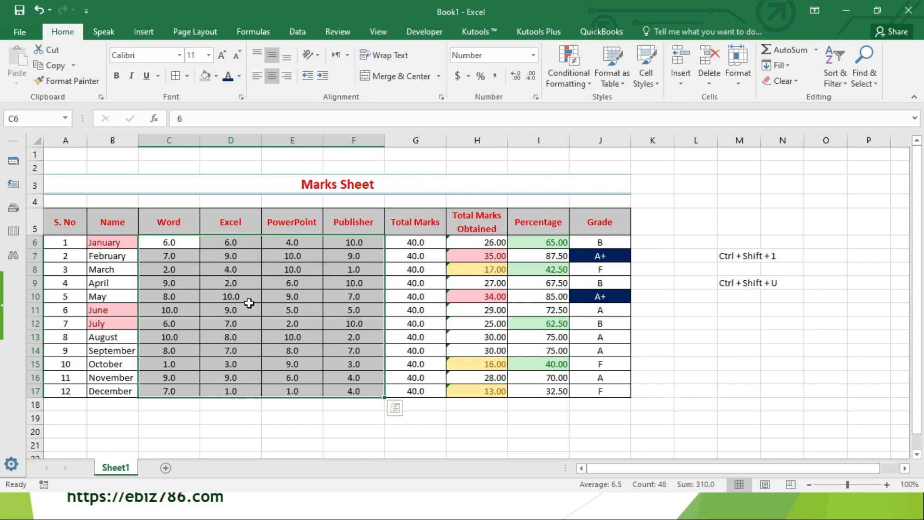
Highlight duplicate values in the marks range D9:E11 with Light Red Fill with Dark Red Text
{"action": "left_click_drag", "start_coordinate": [226, 283], "coordinate": [268, 304]}
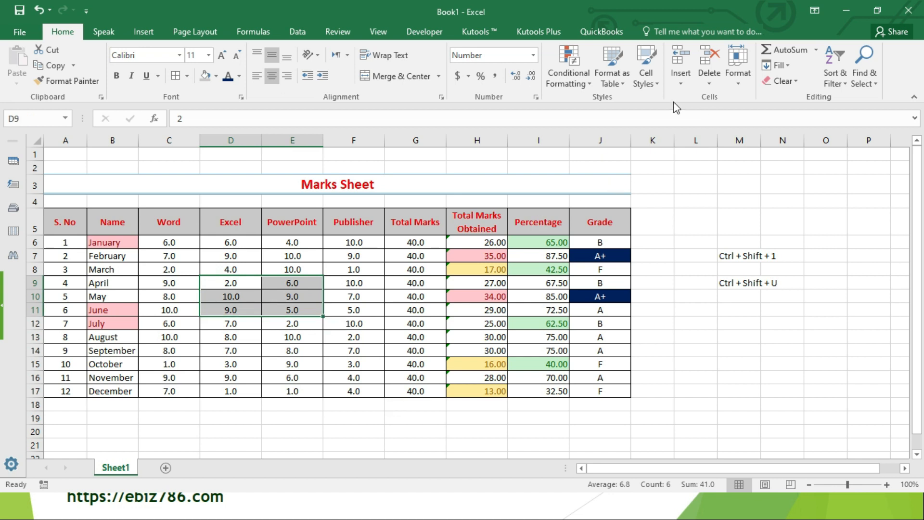
{"action": "left_click", "coordinate": [589, 85]}
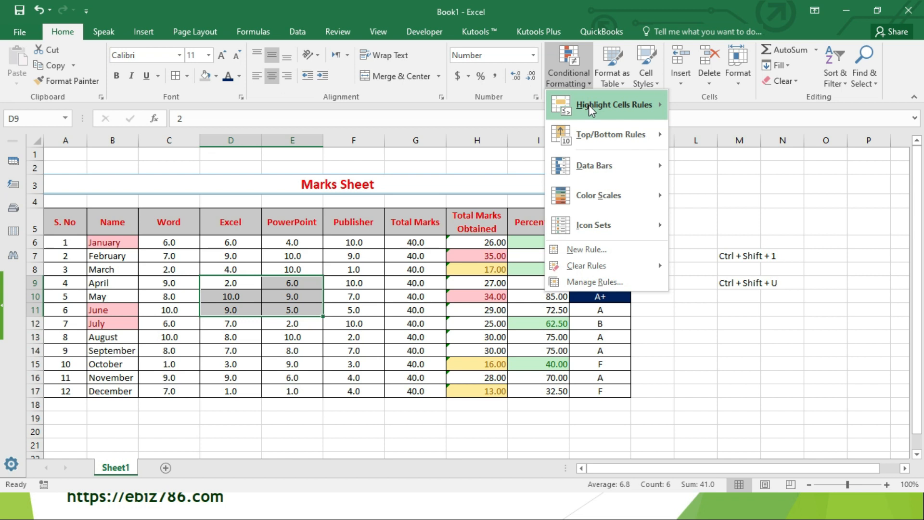
{"action": "mouse_move", "coordinate": [590, 106]}
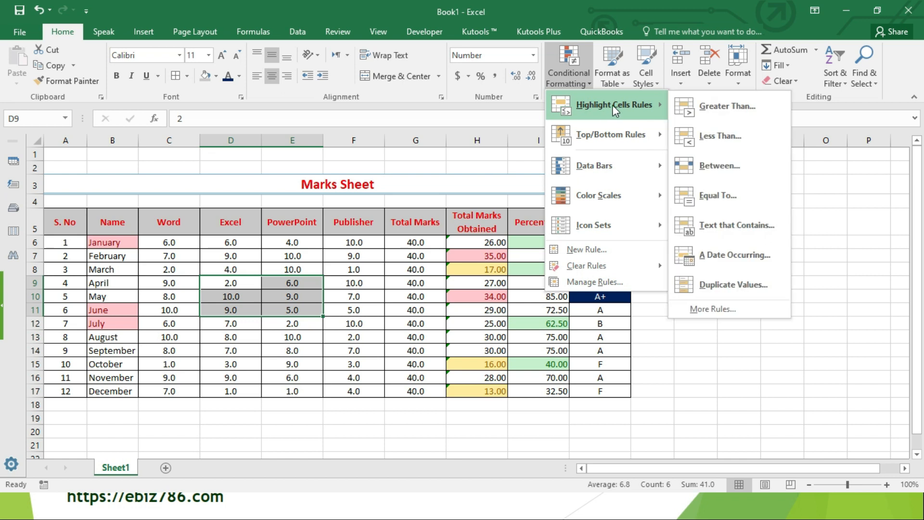
{"action": "left_click", "coordinate": [731, 288]}
{"action": "left_click", "coordinate": [472, 249]}
{"action": "left_click", "coordinate": [312, 346]}
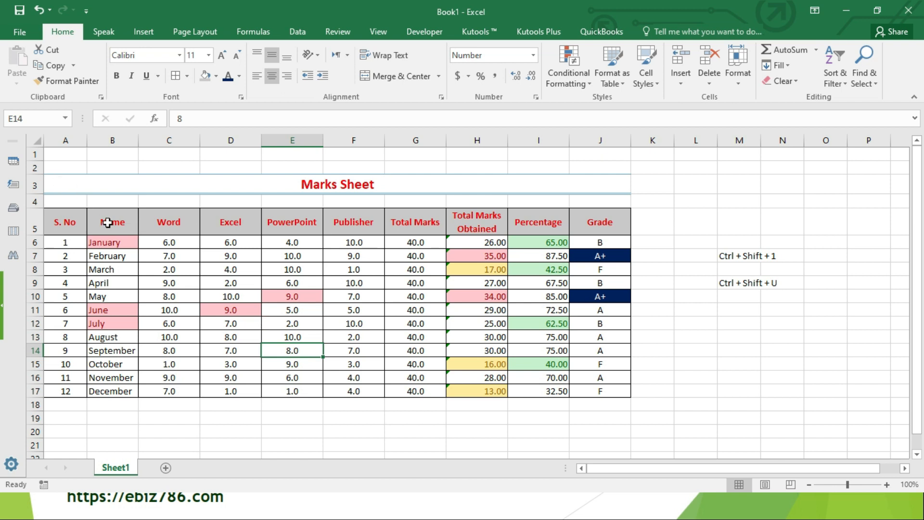
Clear the conditional formatting rules from the entire sheet
{"action": "left_click_drag", "start_coordinate": [117, 239], "coordinate": [119, 394]}
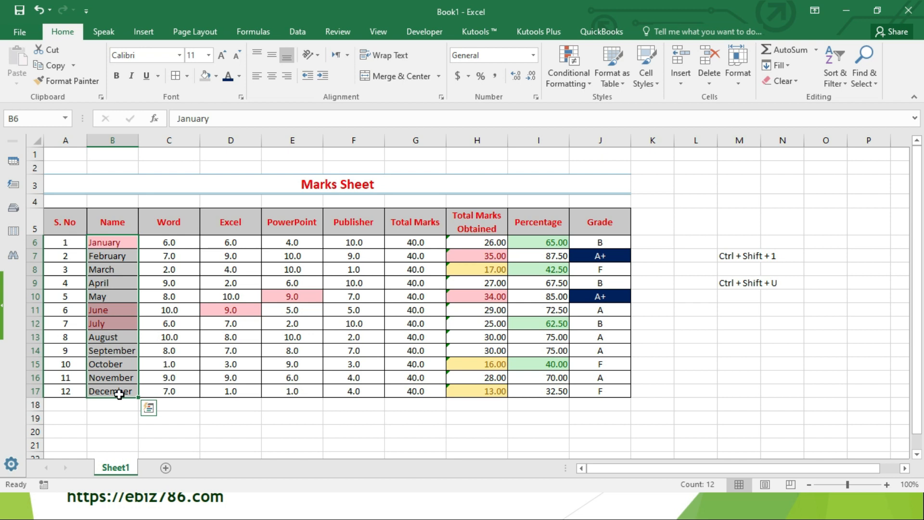
{"action": "left_click", "coordinate": [583, 86]}
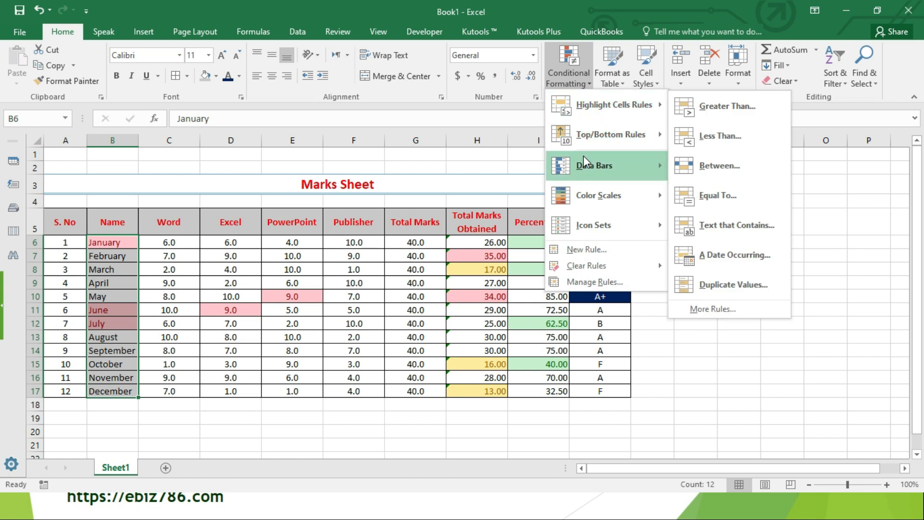
{"action": "mouse_move", "coordinate": [587, 268]}
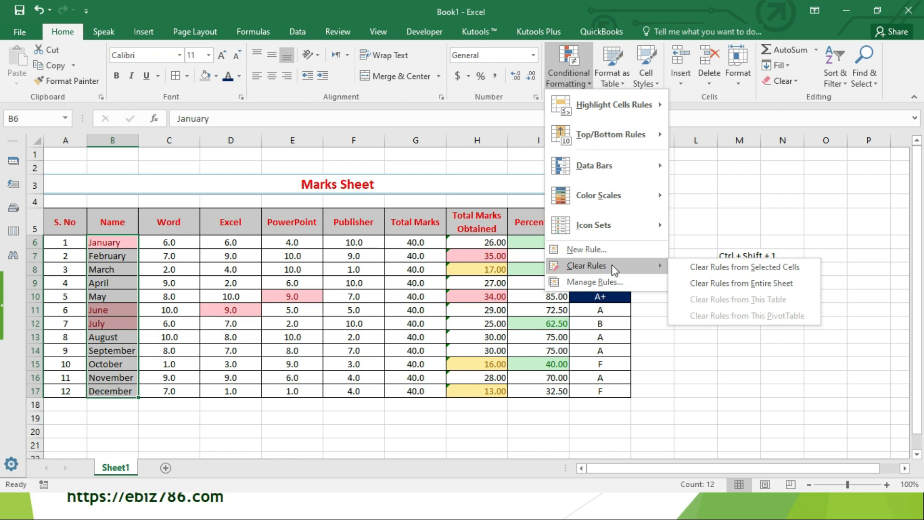
{"action": "left_click", "coordinate": [693, 285]}
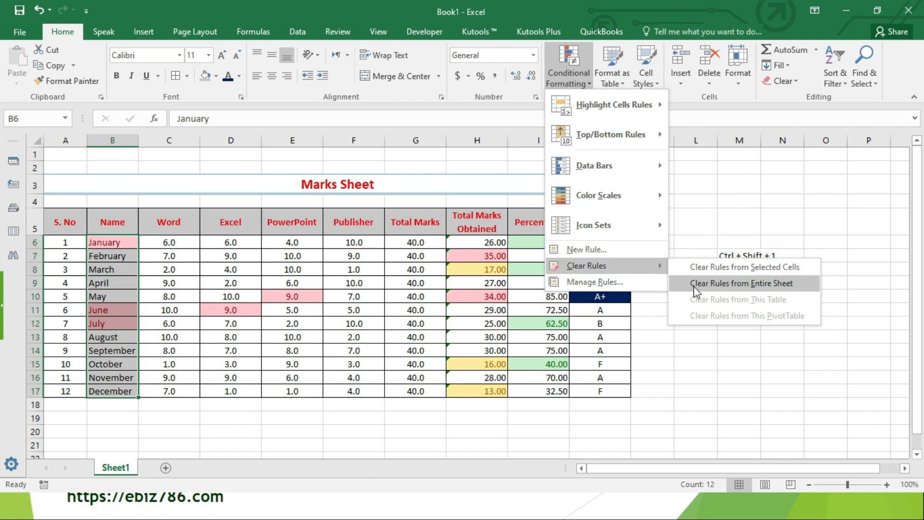
{"action": "left_click", "coordinate": [347, 311]}
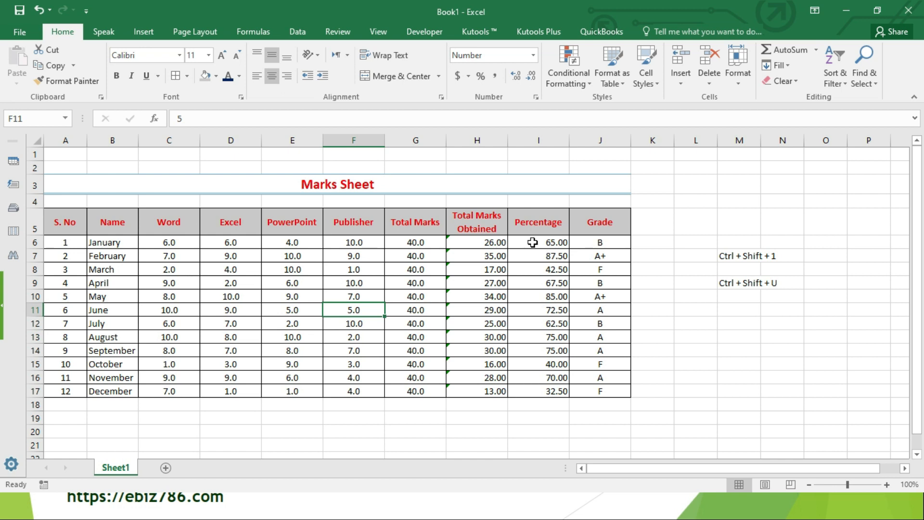
Sort the marks table by the Name column from A to Z
{"action": "left_click", "coordinate": [121, 246]}
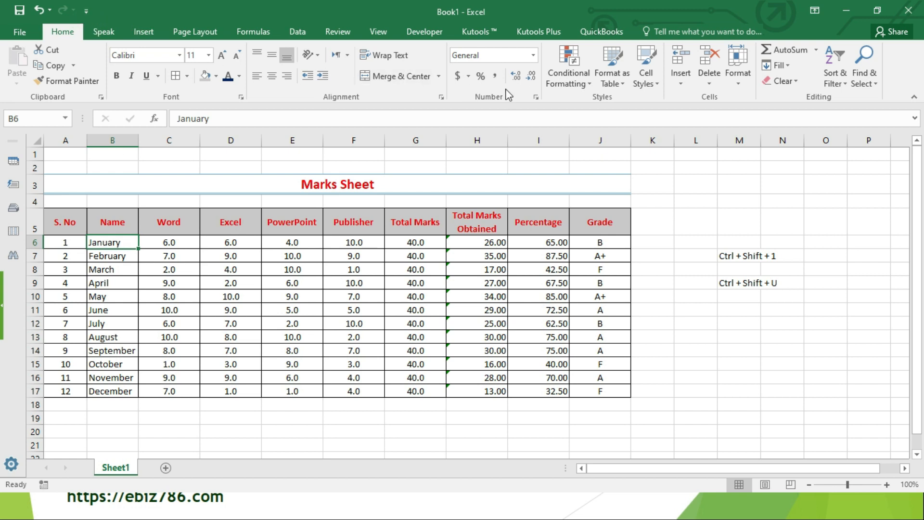
{"action": "left_click", "coordinate": [841, 79]}
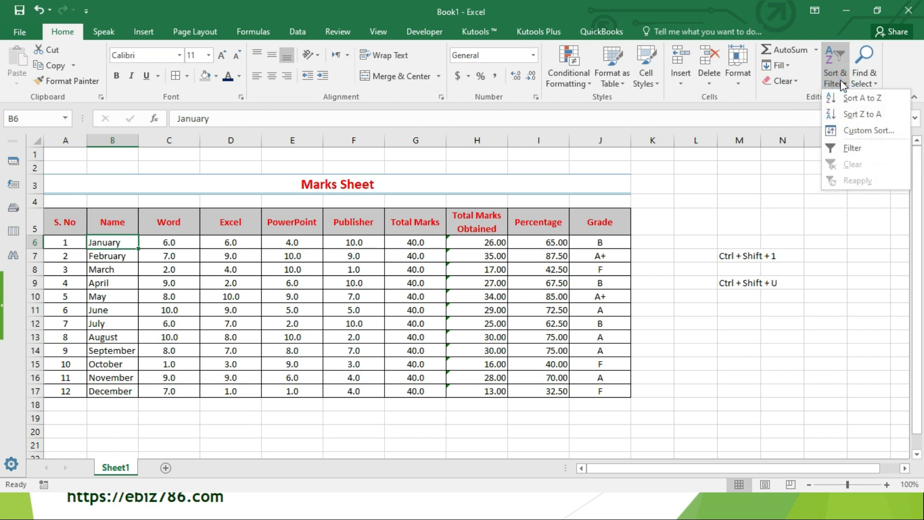
{"action": "left_click", "coordinate": [848, 99]}
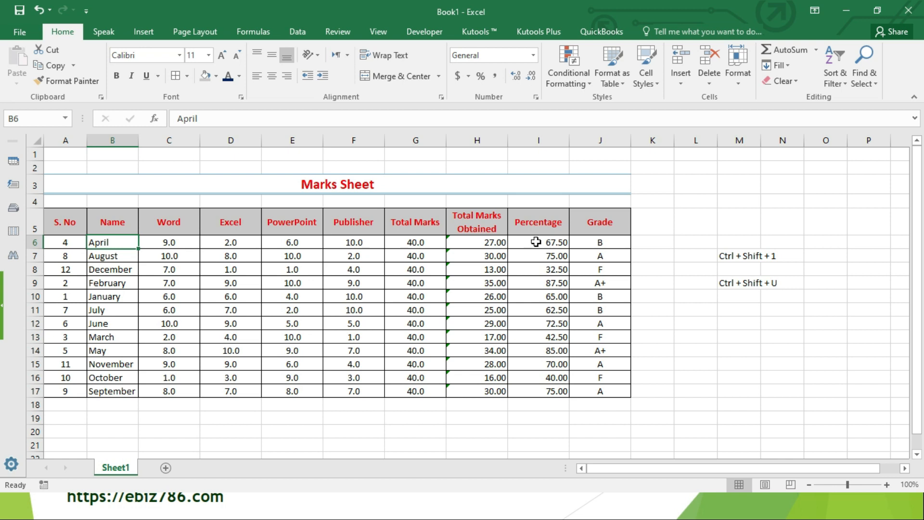
Sort the marks table by the Percentage column from largest to smallest
{"action": "left_click_drag", "start_coordinate": [536, 242], "coordinate": [539, 381]}
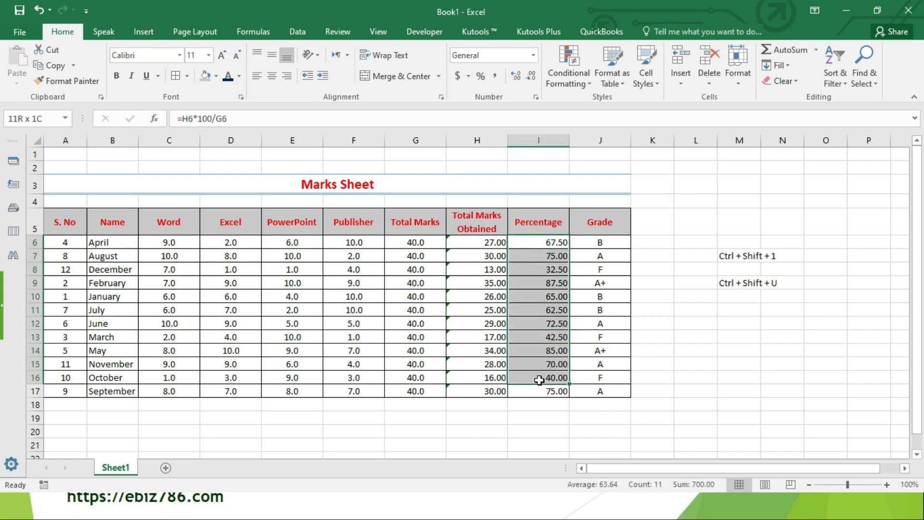
{"action": "left_click", "coordinate": [535, 246]}
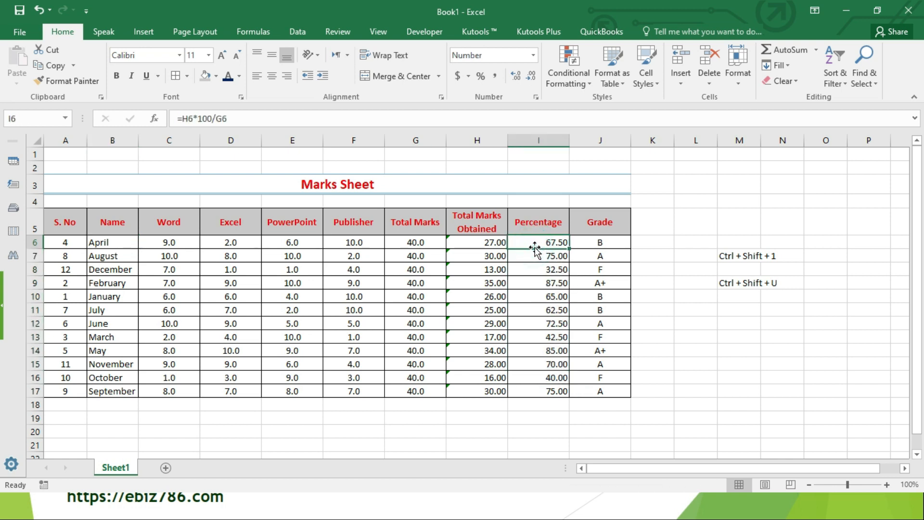
{"action": "left_click", "coordinate": [297, 32]}
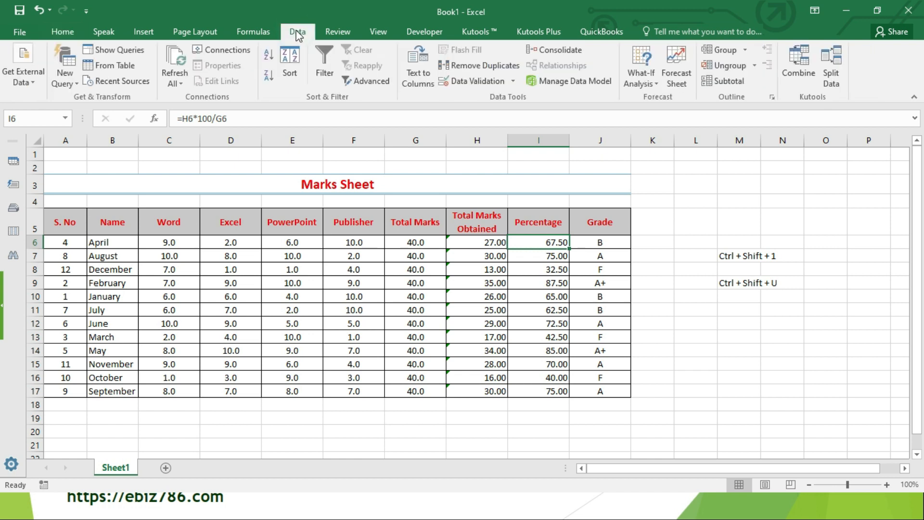
{"action": "left_click", "coordinate": [269, 76]}
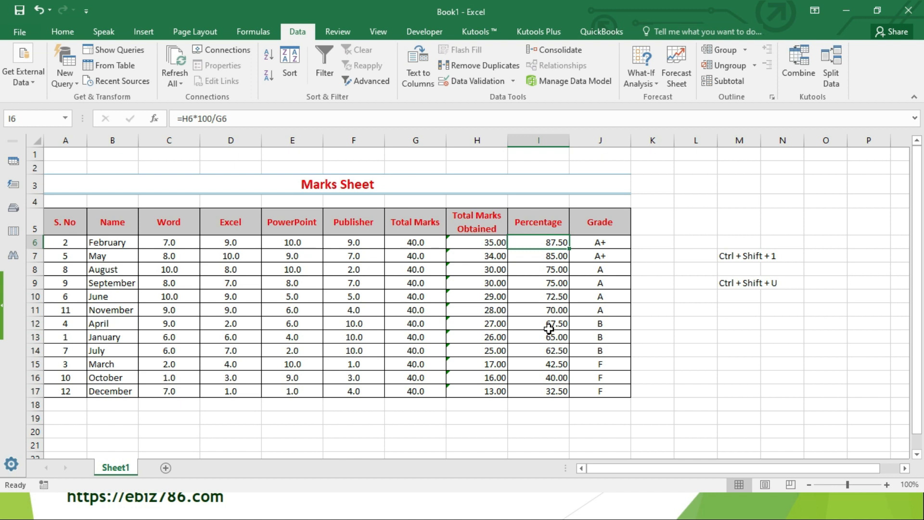
Sort the marks table by the S. No column from smallest to largest
{"action": "left_click", "coordinate": [72, 246]}
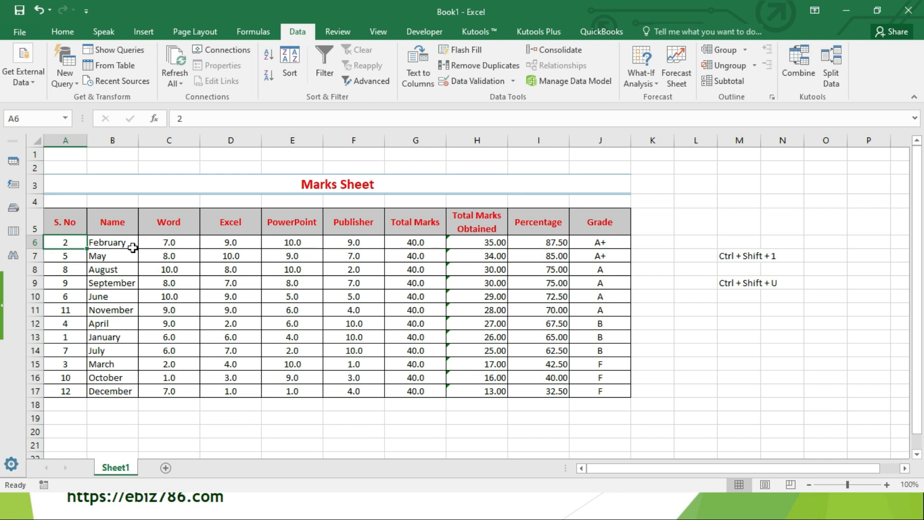
{"action": "left_click", "coordinate": [267, 55]}
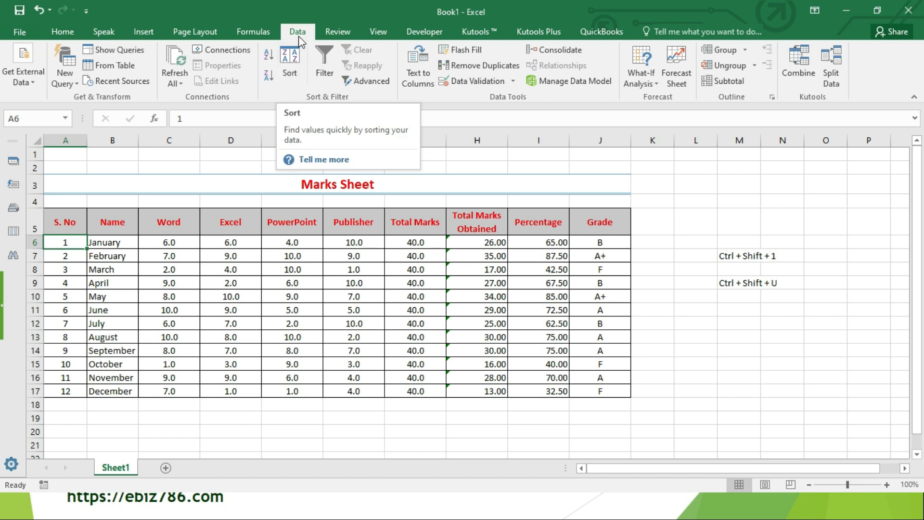
Start a custom sort on the marks table by S. No and add a second level for the Name column
{"action": "left_click", "coordinate": [292, 71]}
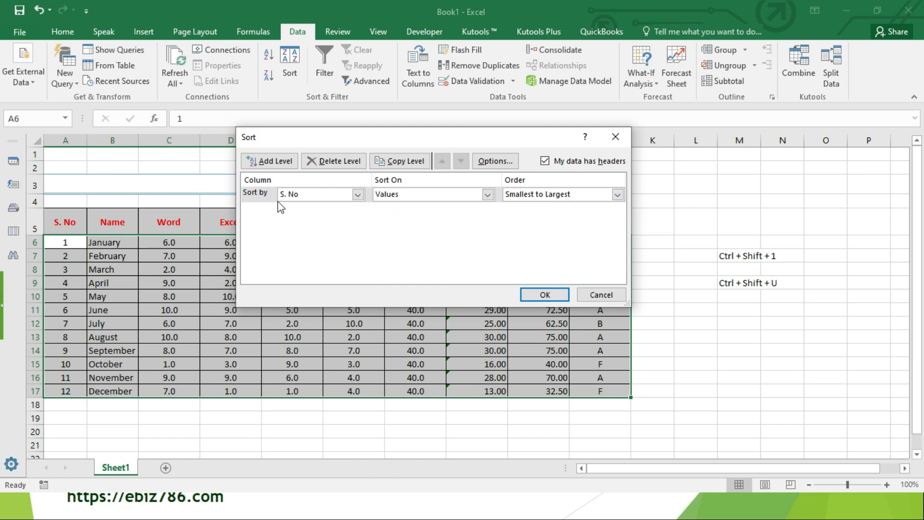
{"action": "left_click", "coordinate": [279, 162]}
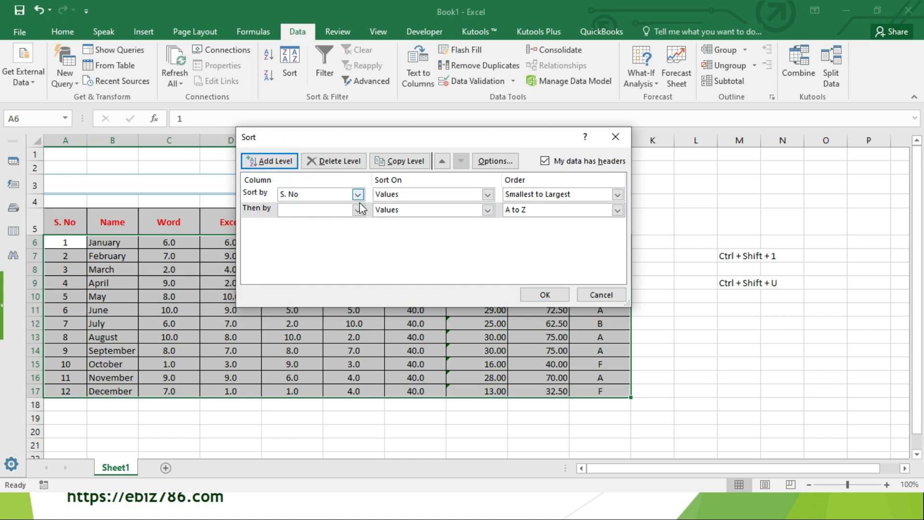
{"action": "left_click", "coordinate": [358, 211]}
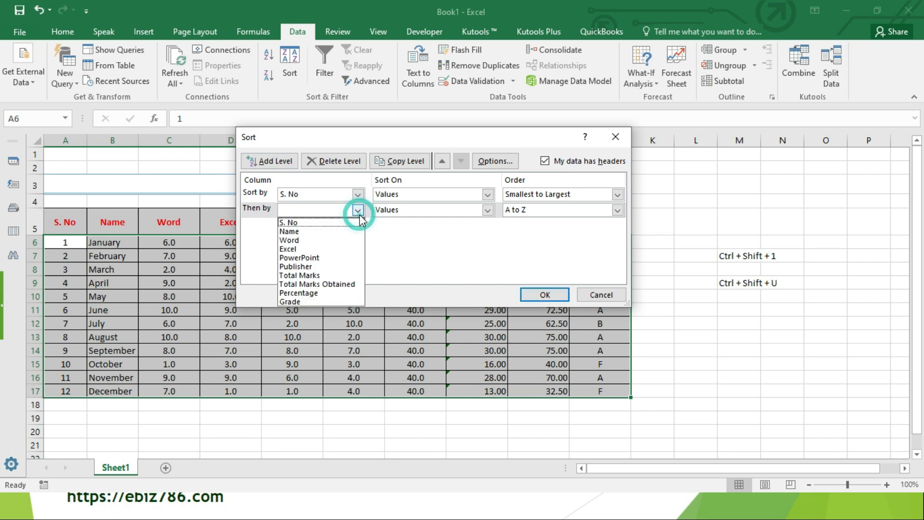
{"action": "left_click", "coordinate": [319, 232]}
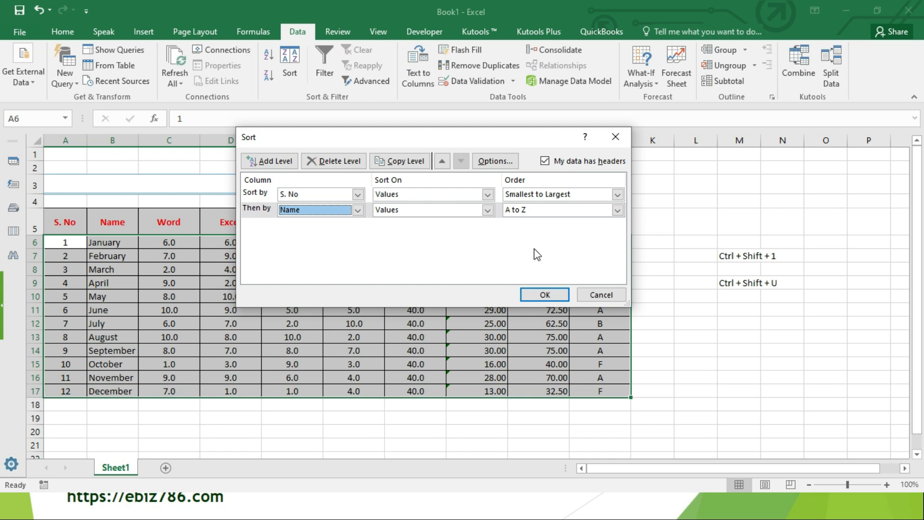
Set the Name level to sort on Values in Z to A order and apply the custom sort
{"action": "left_click", "coordinate": [488, 210]}
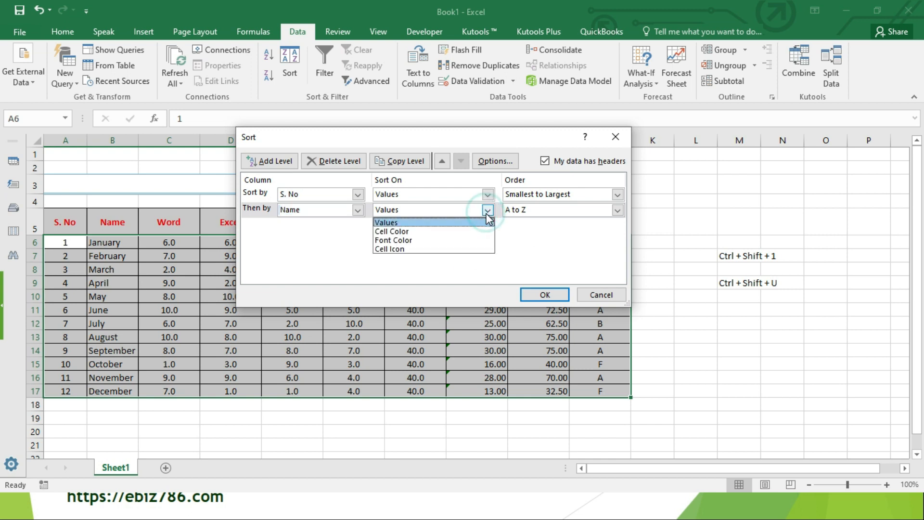
{"action": "left_click", "coordinate": [486, 223]}
{"action": "left_click", "coordinate": [618, 210]}
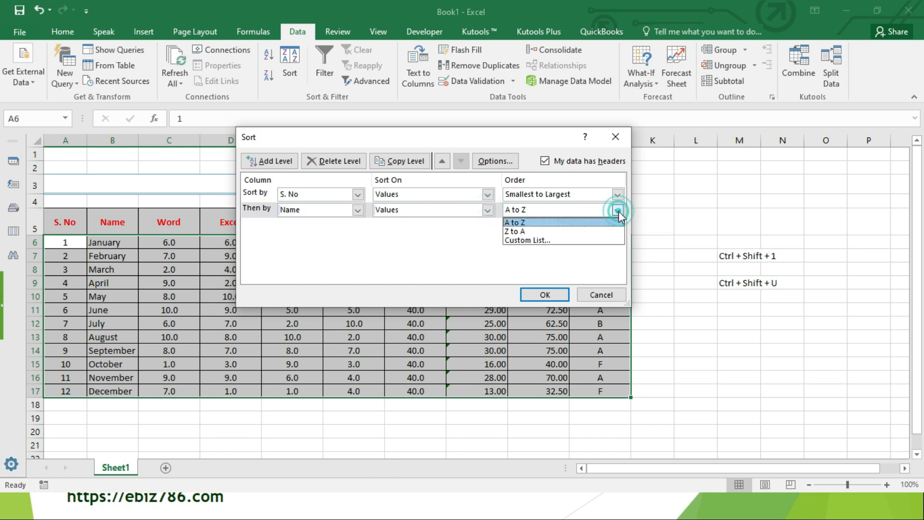
{"action": "left_click", "coordinate": [568, 232]}
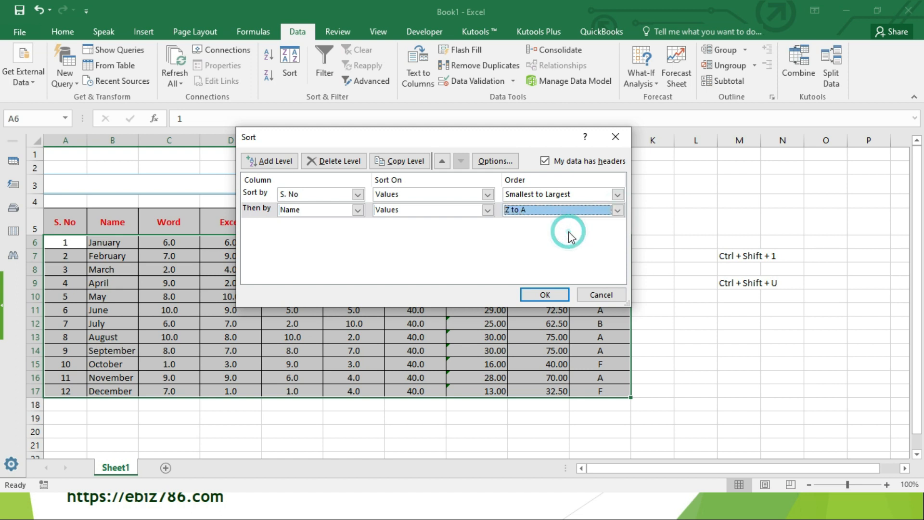
{"action": "left_click", "coordinate": [544, 294]}
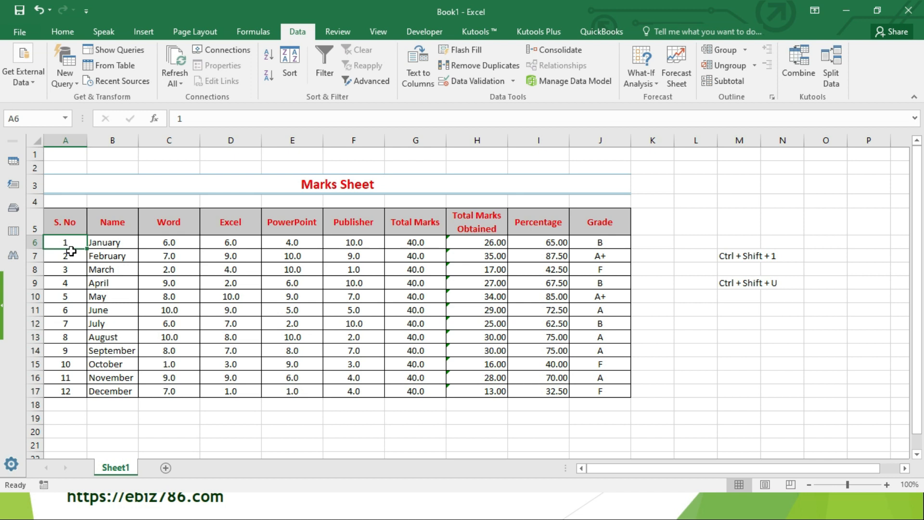
Reopen the custom sort for the marks table and set its first level to the Name column in A to Z order
{"action": "left_click", "coordinate": [116, 246]}
{"action": "left_click_drag", "start_coordinate": [134, 249], "coordinate": [179, 389]}
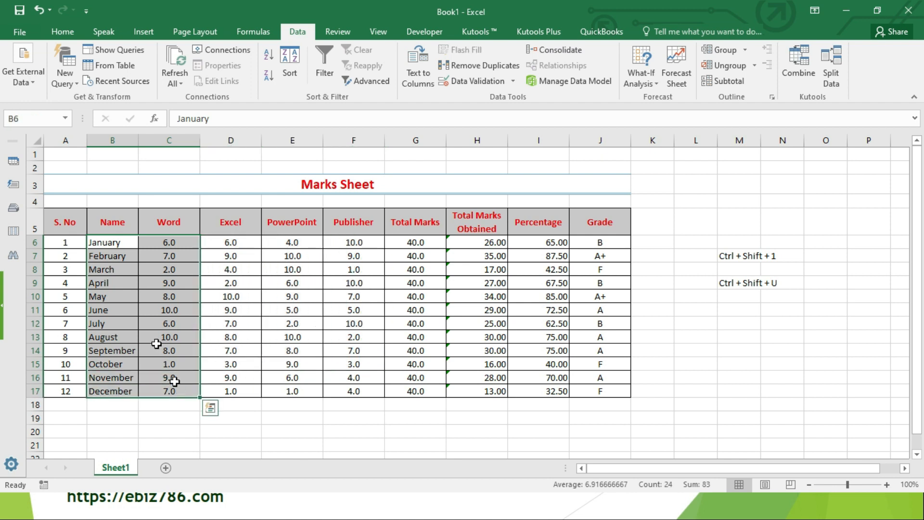
{"action": "left_click", "coordinate": [110, 244]}
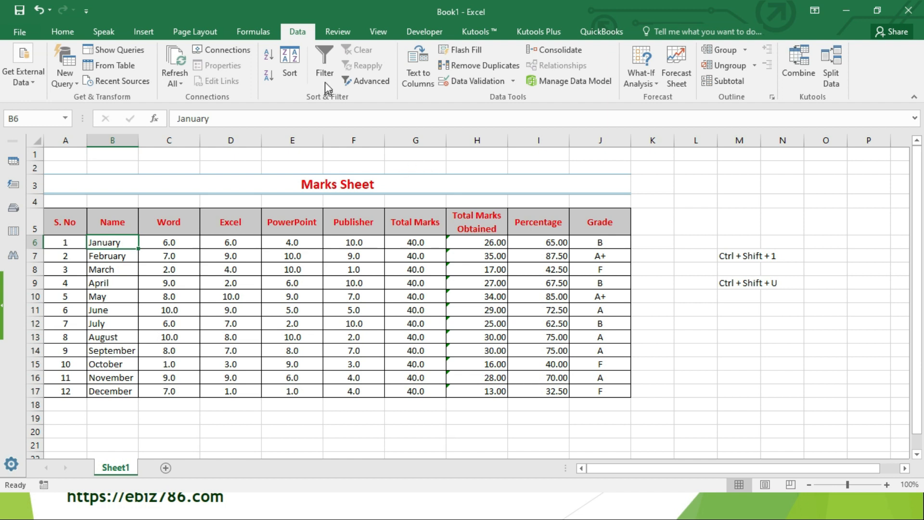
{"action": "left_click", "coordinate": [292, 69]}
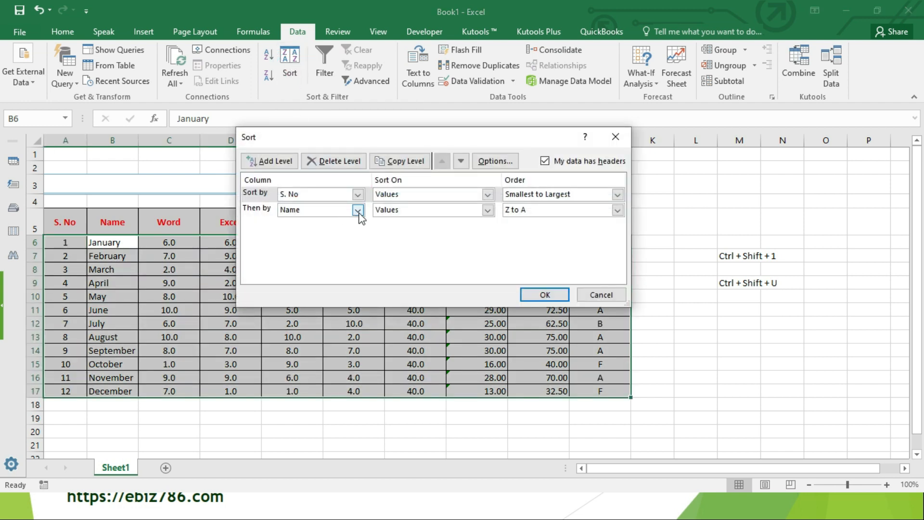
{"action": "left_click", "coordinate": [357, 194]}
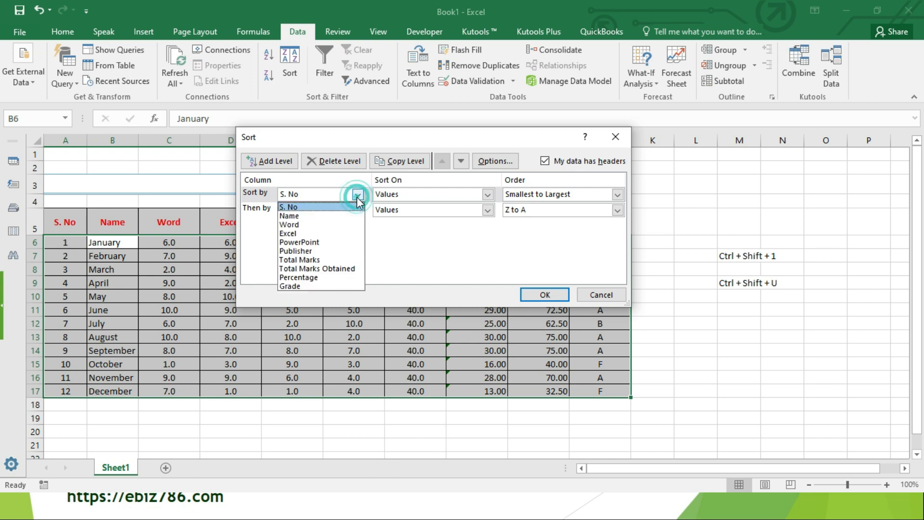
{"action": "left_click", "coordinate": [338, 216]}
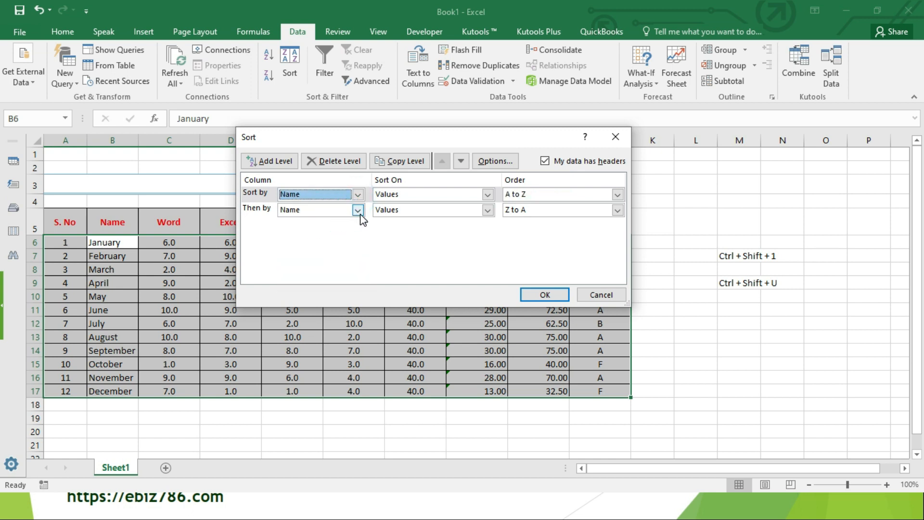
Set the second sort level to the Word column, Largest to Smallest, and apply the sort
{"action": "left_click", "coordinate": [358, 211]}
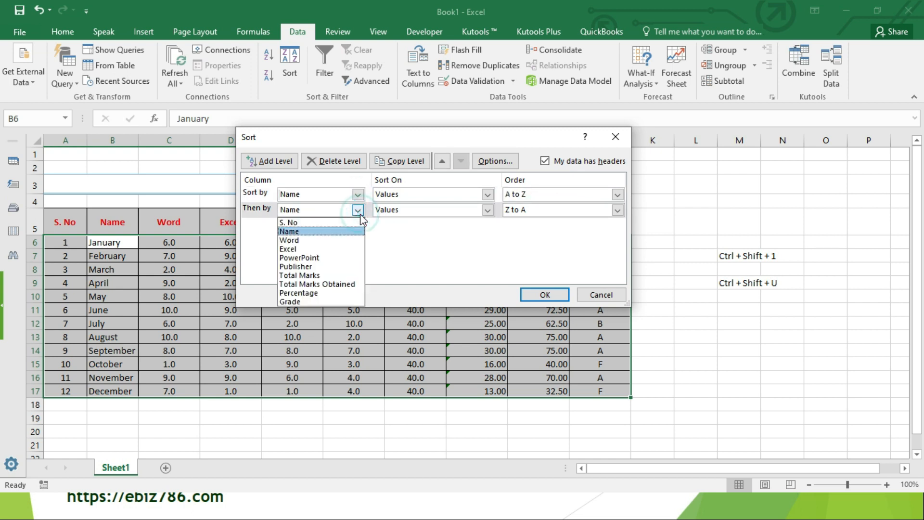
{"action": "left_click", "coordinate": [318, 240]}
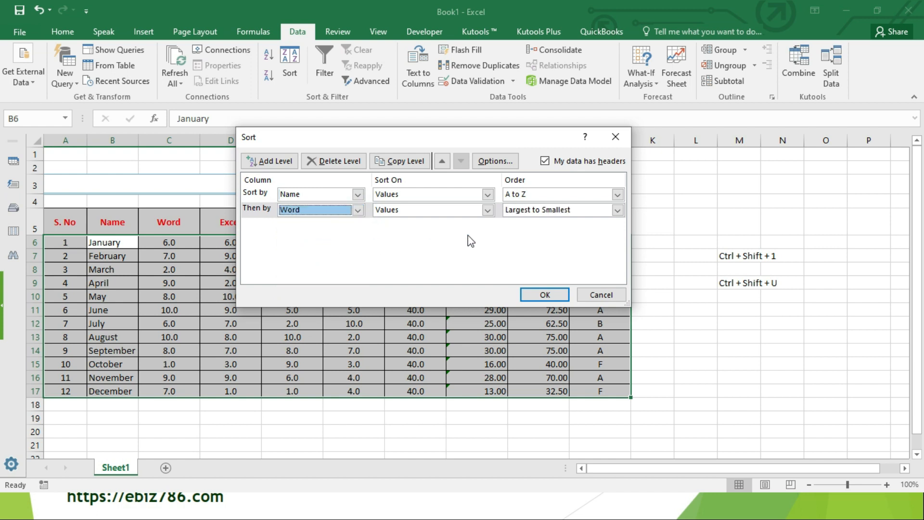
{"action": "left_click", "coordinate": [617, 210]}
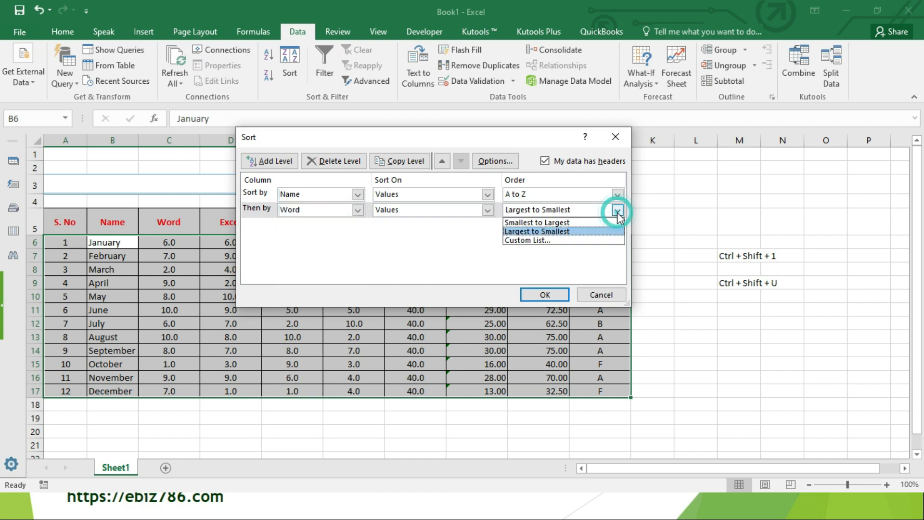
{"action": "left_click", "coordinate": [617, 211]}
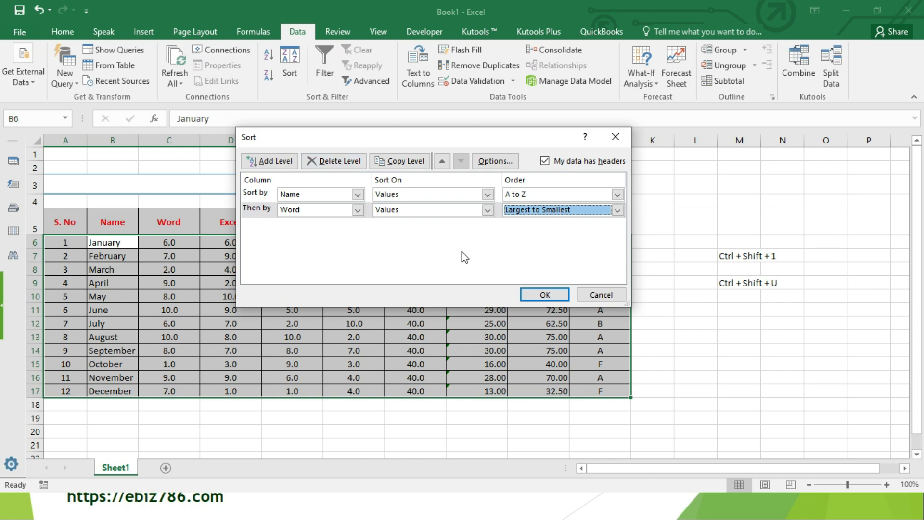
{"action": "left_click", "coordinate": [539, 294]}
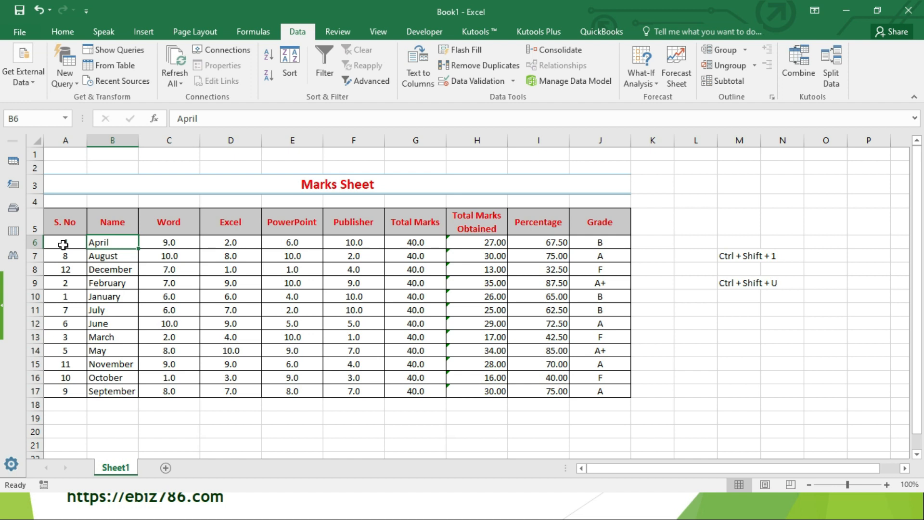
Undo the custom sort by Name and Word, and select the first Name cell, B6
{"action": "key", "text": "ctrl+z"}
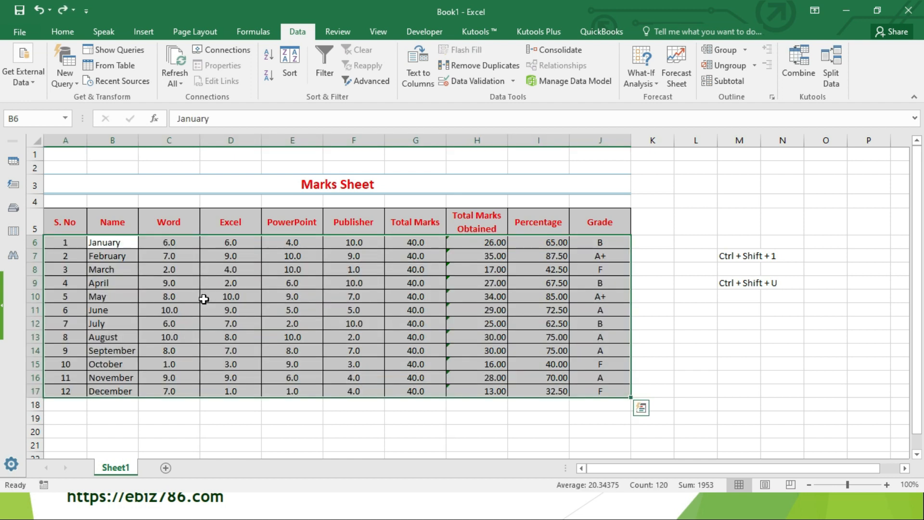
{"action": "left_click", "coordinate": [120, 244]}
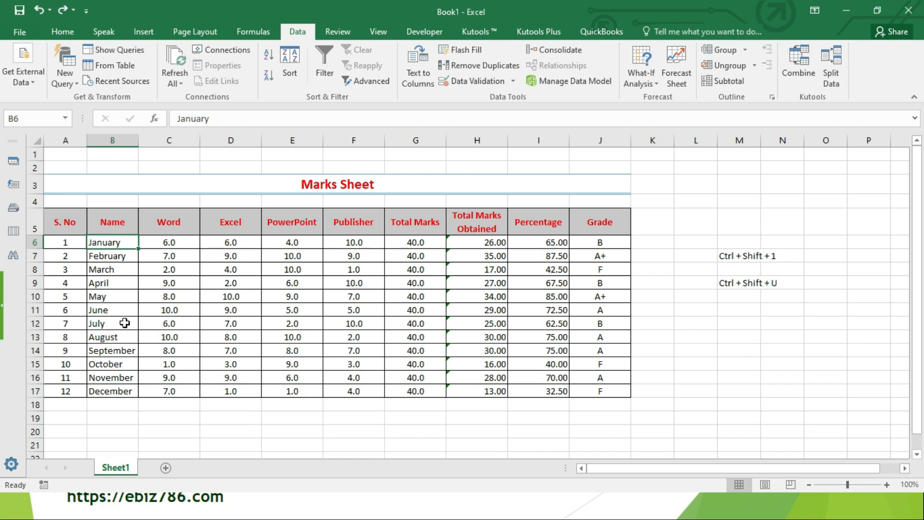
Turn on filtering for the marks table's header row, starting from the Name header
{"action": "left_click", "coordinate": [119, 227]}
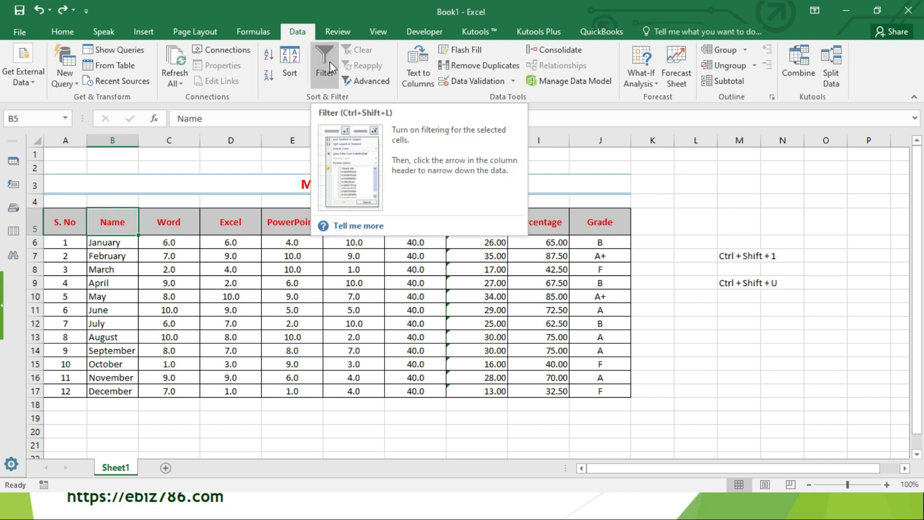
{"action": "left_click", "coordinate": [62, 32]}
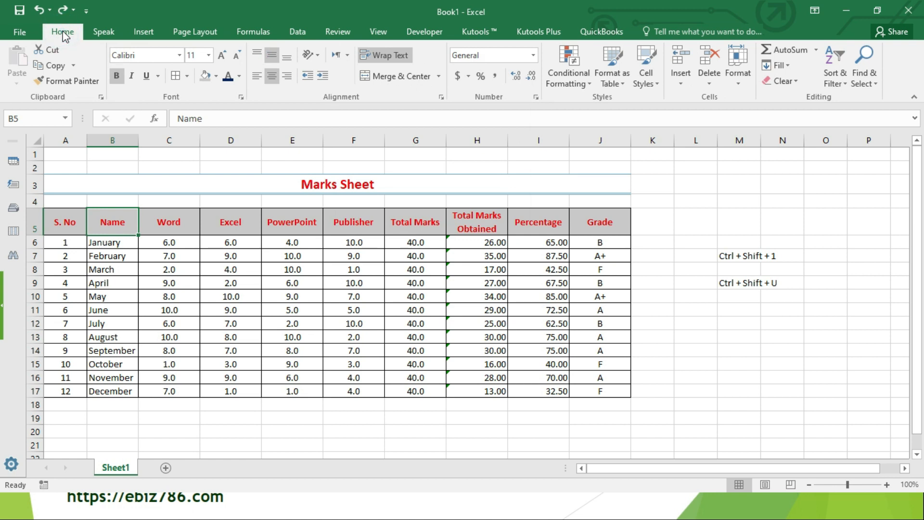
{"action": "left_click", "coordinate": [843, 77]}
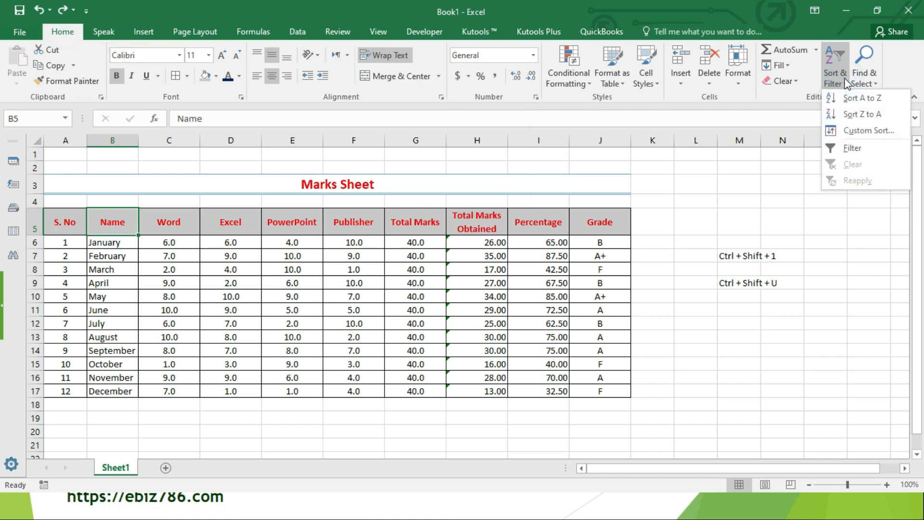
{"action": "left_click", "coordinate": [842, 147]}
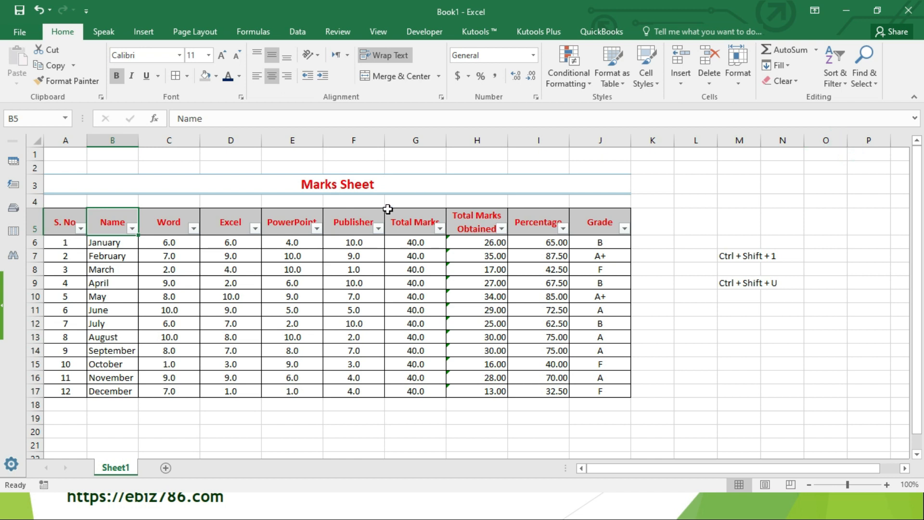
Filter the marks table's Name column to show only January, July and June
{"action": "left_click", "coordinate": [133, 229]}
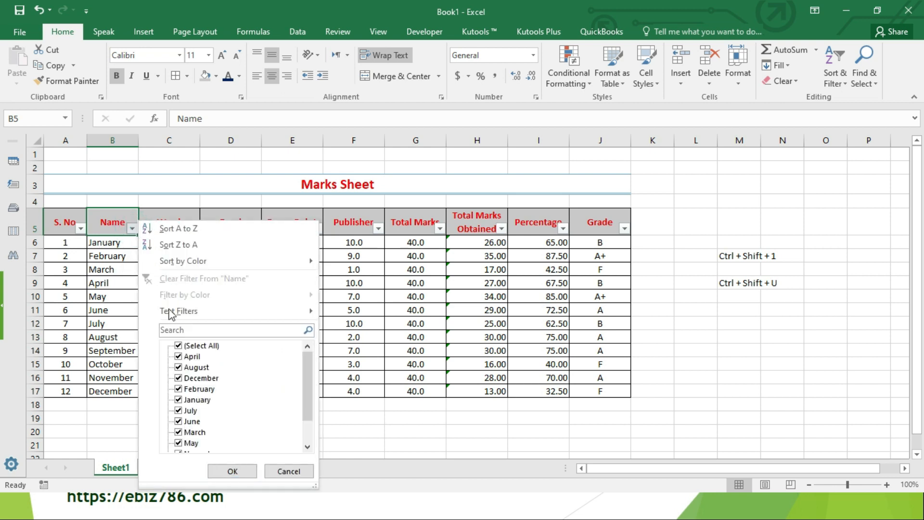
{"action": "left_click", "coordinate": [179, 346]}
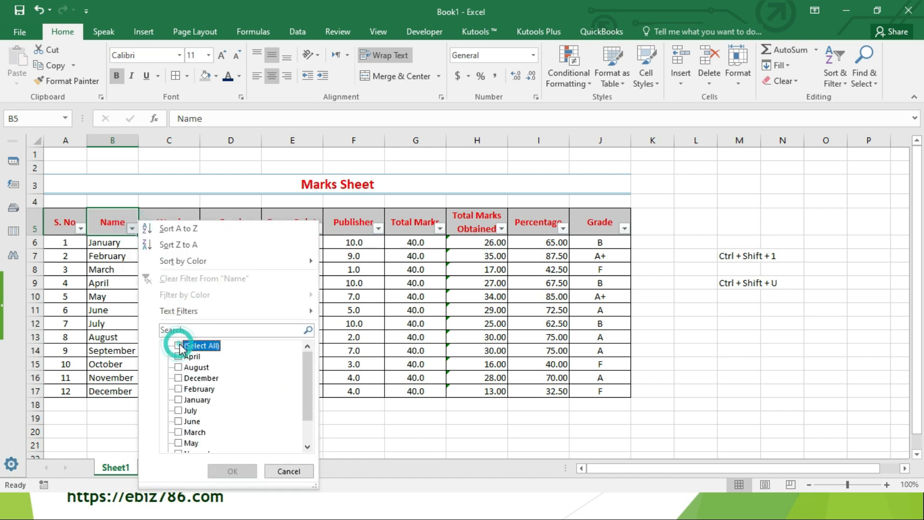
{"action": "left_click", "coordinate": [178, 400]}
{"action": "left_click", "coordinate": [178, 411]}
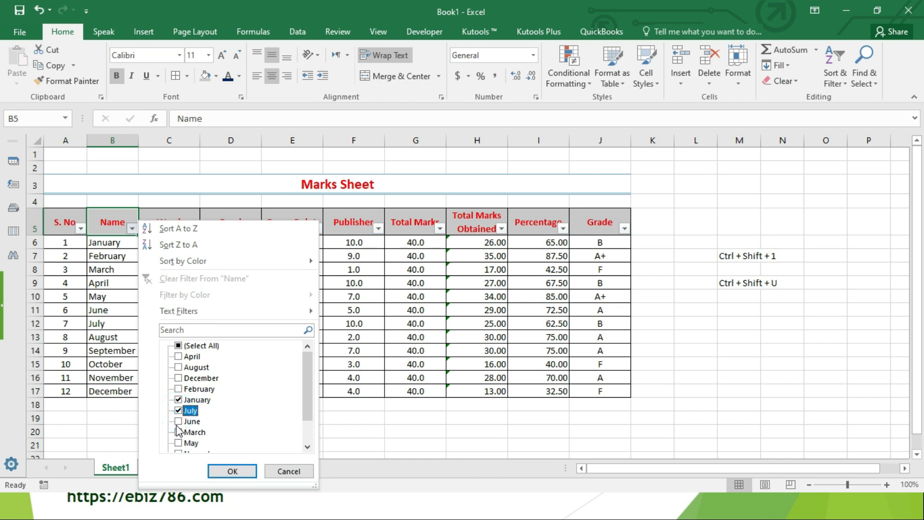
{"action": "left_click", "coordinate": [180, 423]}
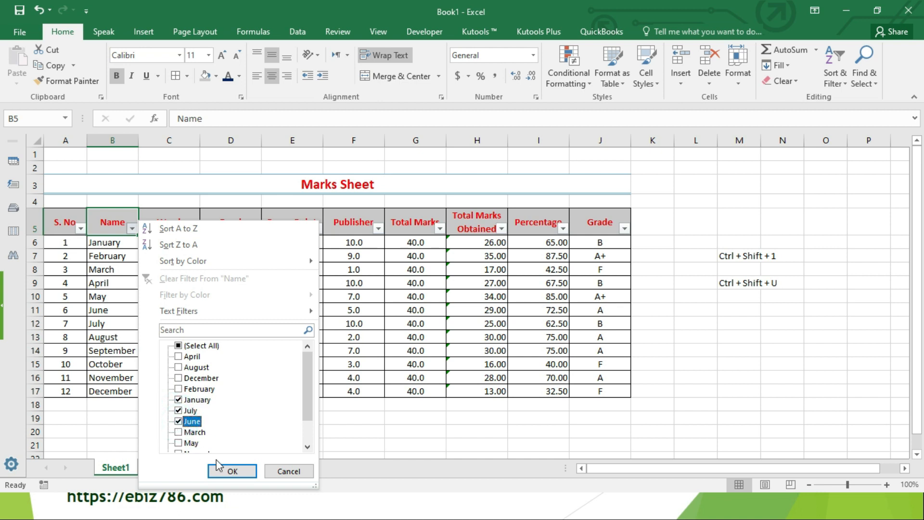
{"action": "left_click", "coordinate": [233, 471]}
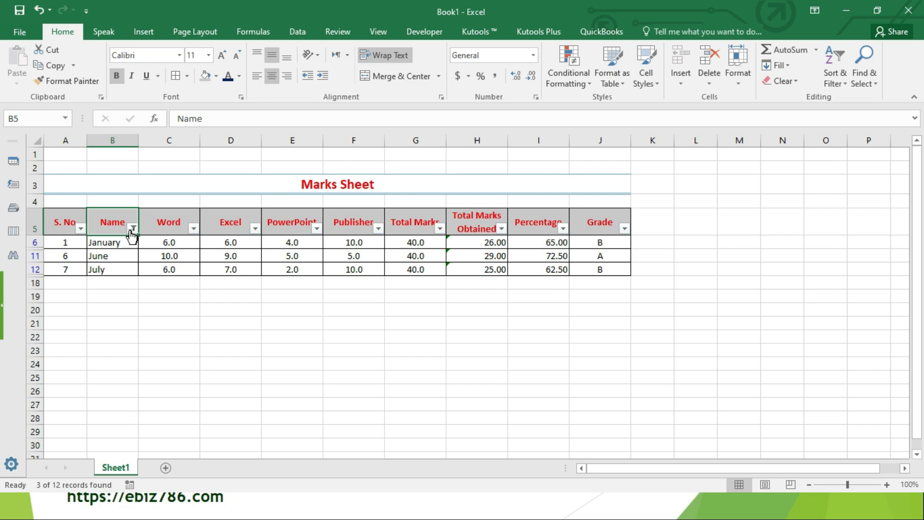
Show all entries of the Name column again and turn off filtering for the marks table
{"action": "mouse_move", "coordinate": [134, 234]}
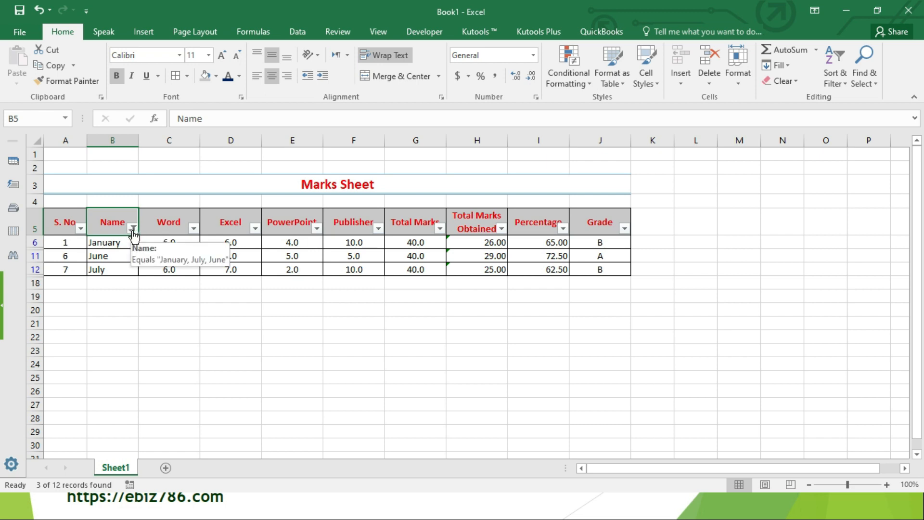
{"action": "left_click", "coordinate": [132, 229]}
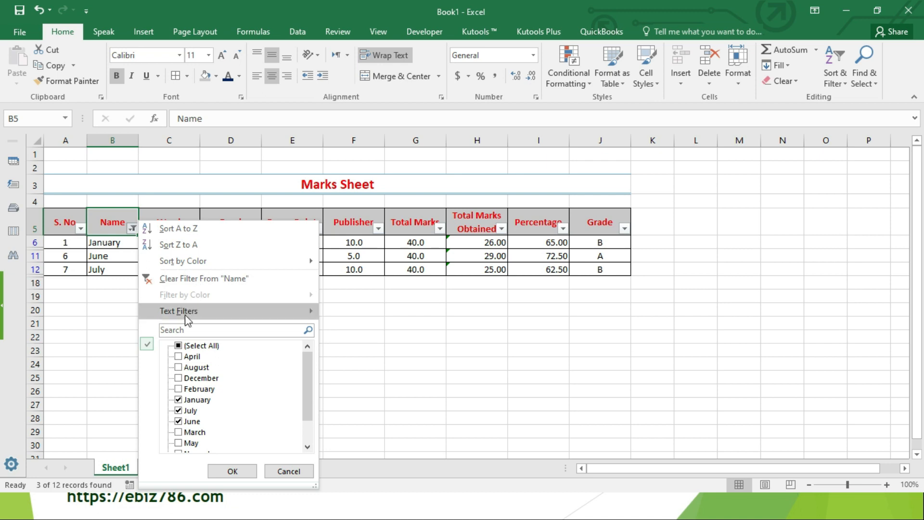
{"action": "left_click", "coordinate": [179, 346]}
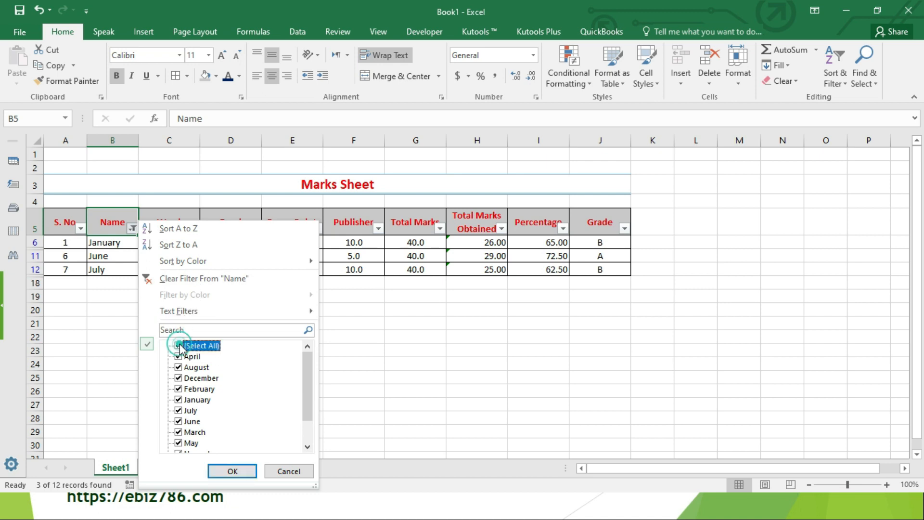
{"action": "left_click", "coordinate": [237, 471]}
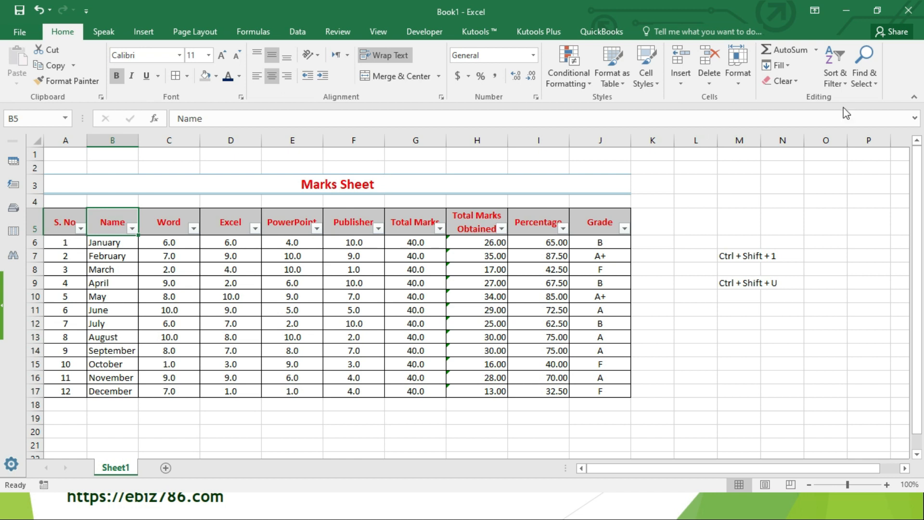
{"action": "left_click", "coordinate": [840, 84]}
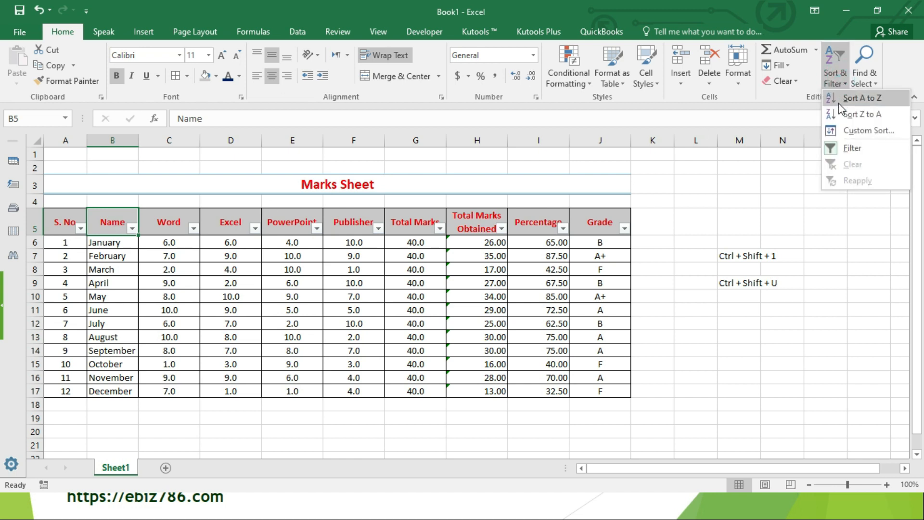
{"action": "left_click", "coordinate": [833, 149]}
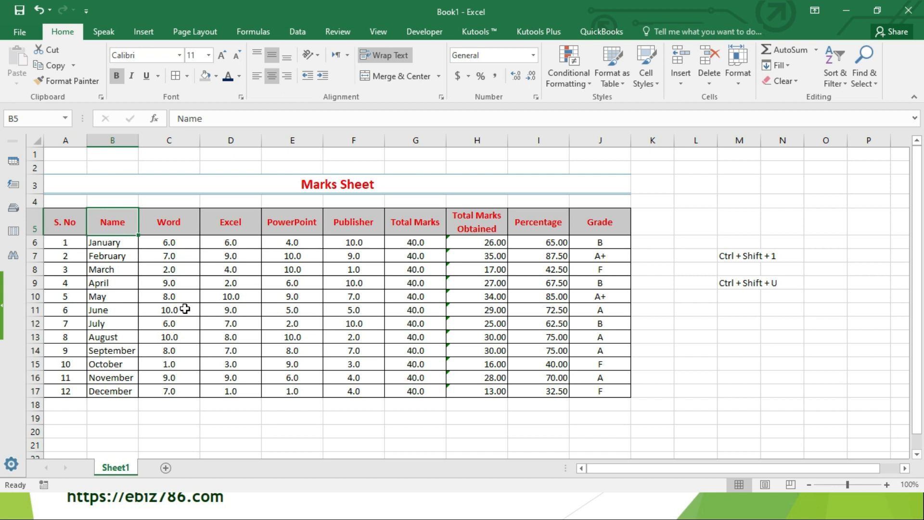
Expand the formula bar, collapse it back to one line, and select the Word cell C8
{"action": "key", "text": "ctrl+shift+u"}
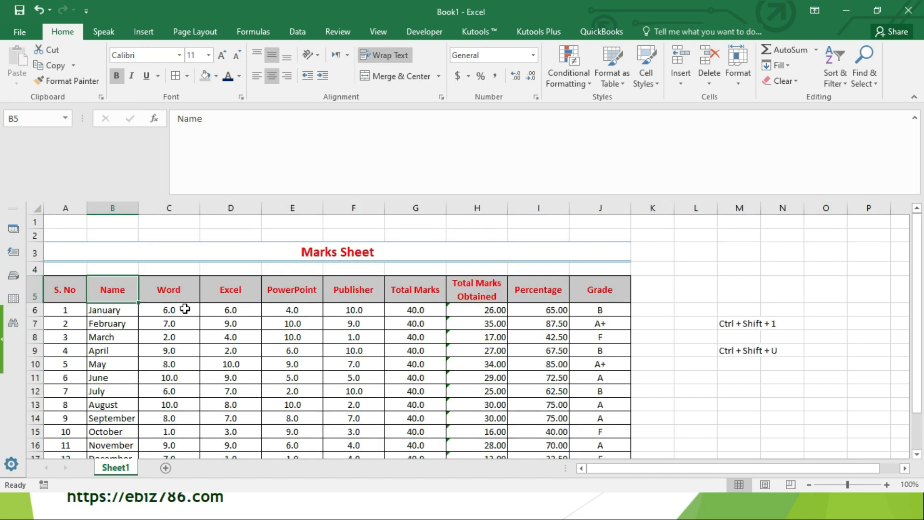
{"action": "key", "text": "ctrl+shift+u"}
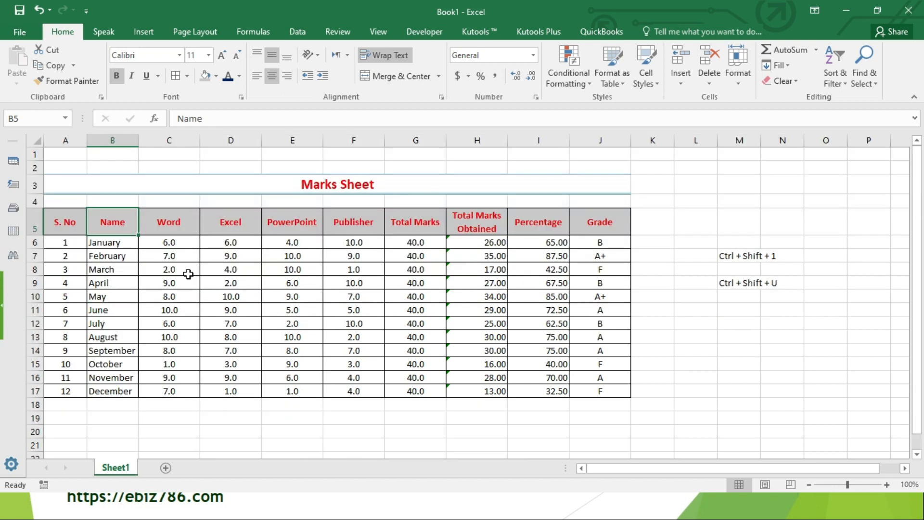
{"action": "left_click", "coordinate": [188, 274]}
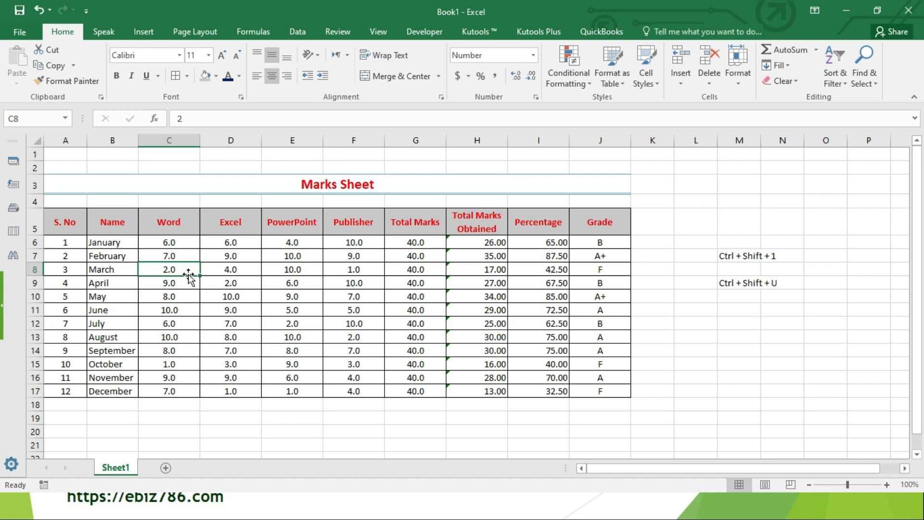
{"action": "left_click", "coordinate": [135, 242]}
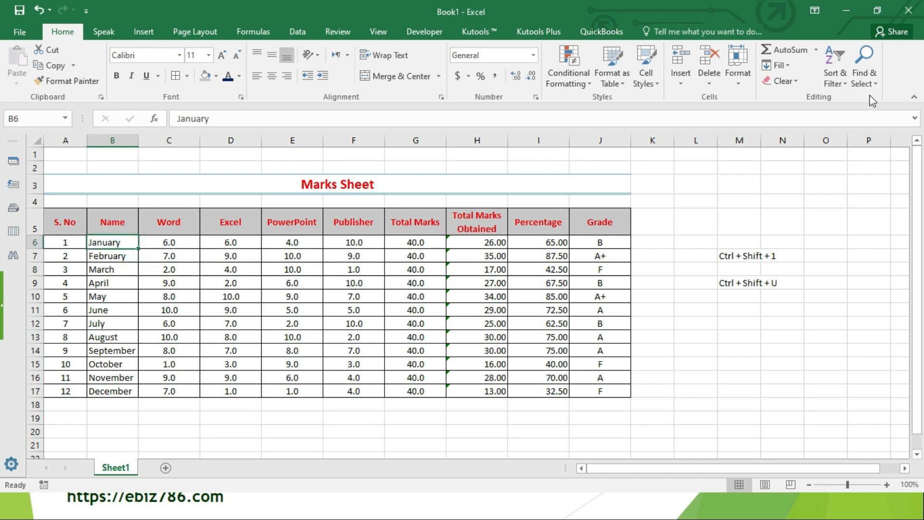
{"action": "left_click", "coordinate": [843, 86]}
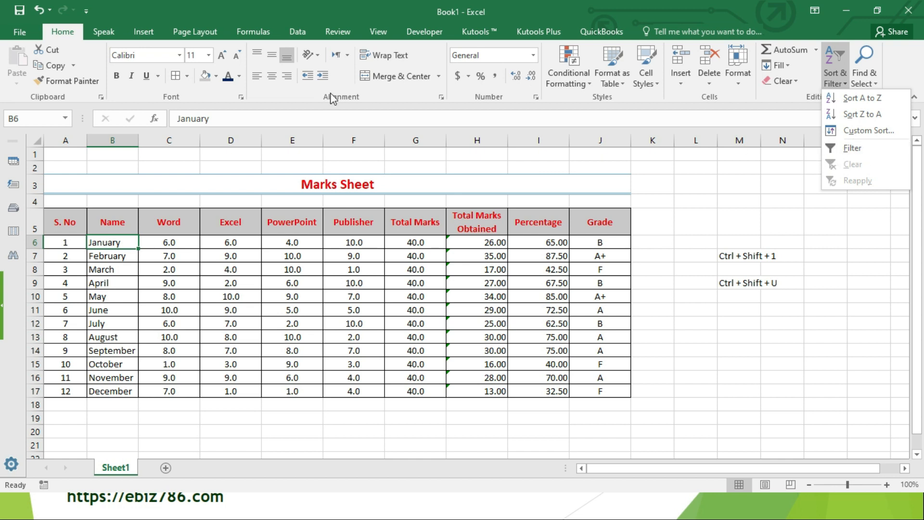
{"action": "left_click", "coordinate": [299, 32]}
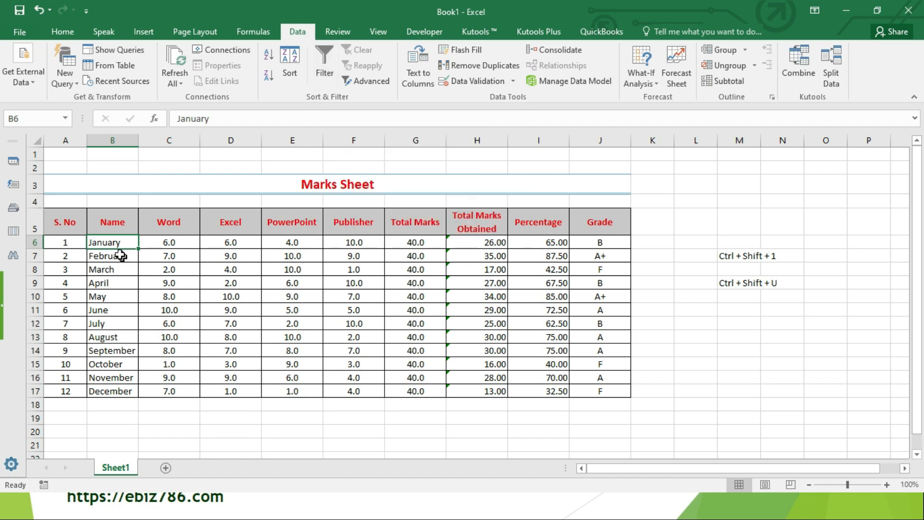
Turn on filtering for the marks table from the Name cell B8 and turn it off again
{"action": "left_click", "coordinate": [118, 275]}
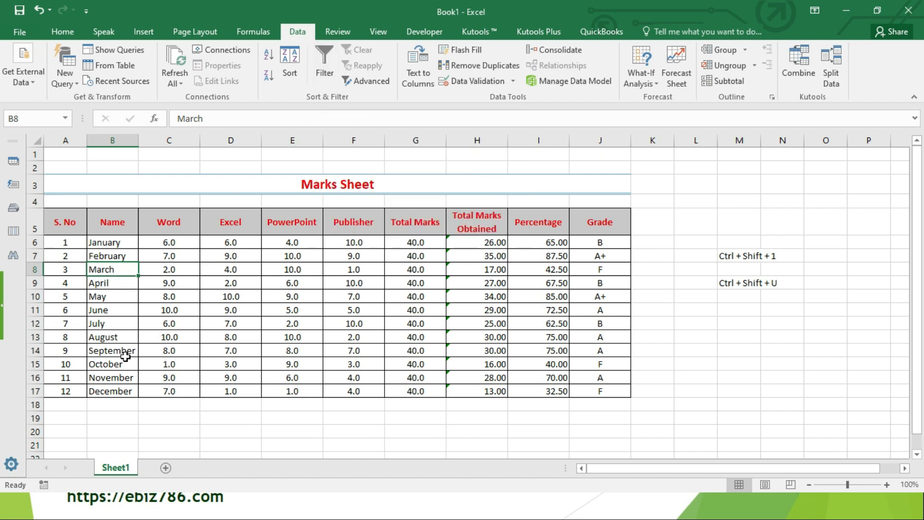
{"action": "key", "text": "ctrl+shift+l"}
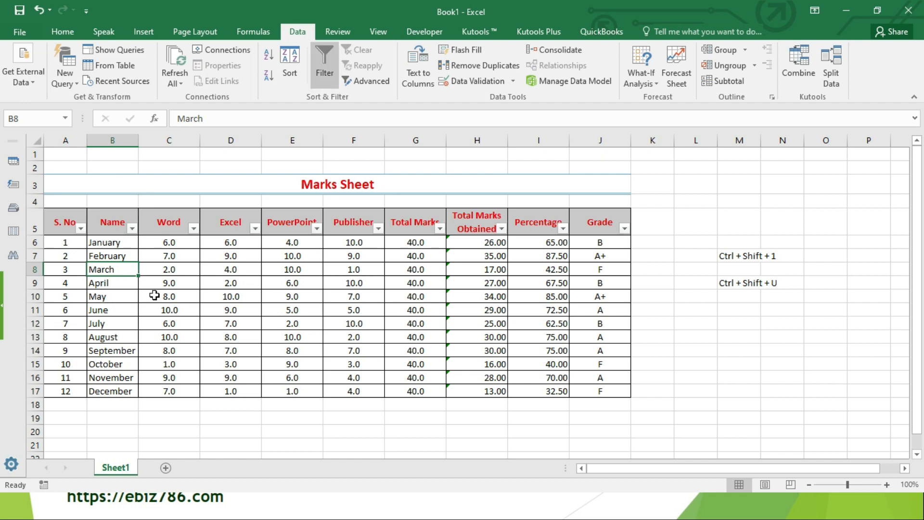
{"action": "key", "text": "ctrl+shift+l"}
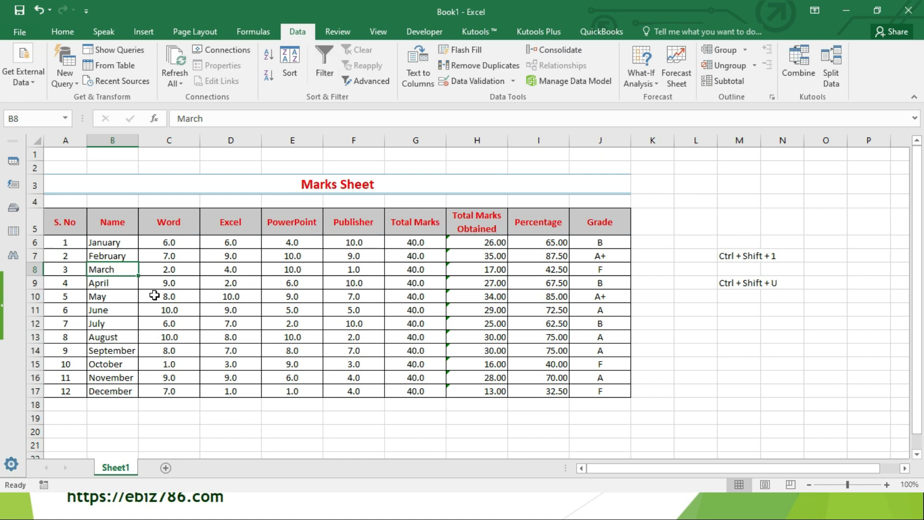
Copy the shortcut note from M9 into M10 and change it to "Ctrl + Shift + L"
{"action": "left_click", "coordinate": [733, 300]}
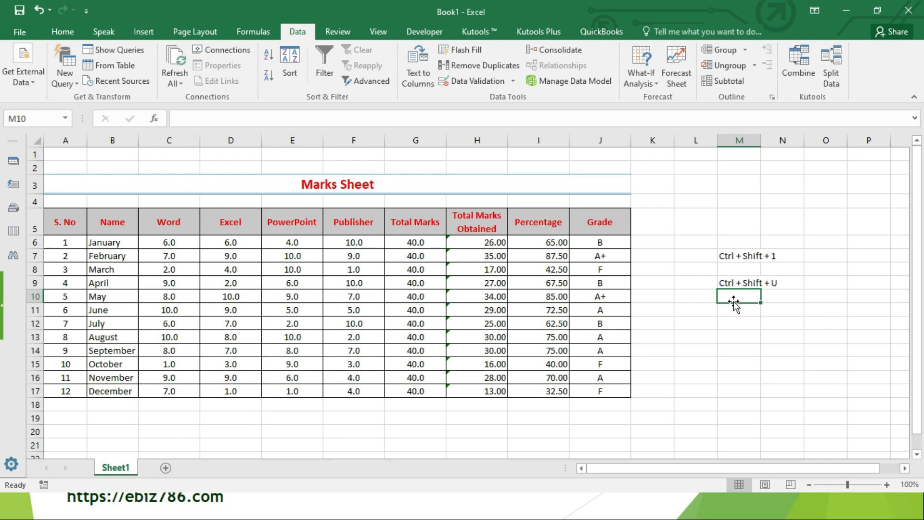
{"action": "key", "text": "ctrl+d"}
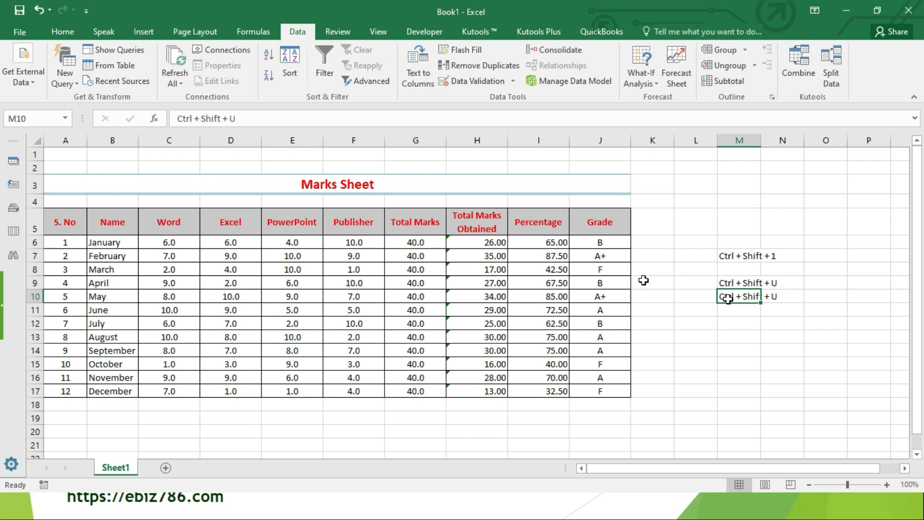
{"action": "left_click", "coordinate": [261, 117]}
{"action": "key", "text": "BackSpace"}
{"action": "type", "text": "L"}
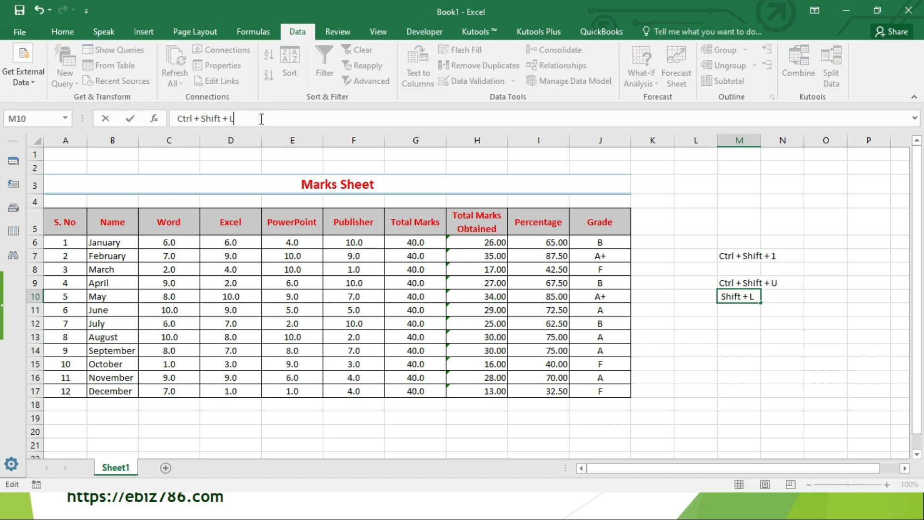
{"action": "key", "text": "Return"}
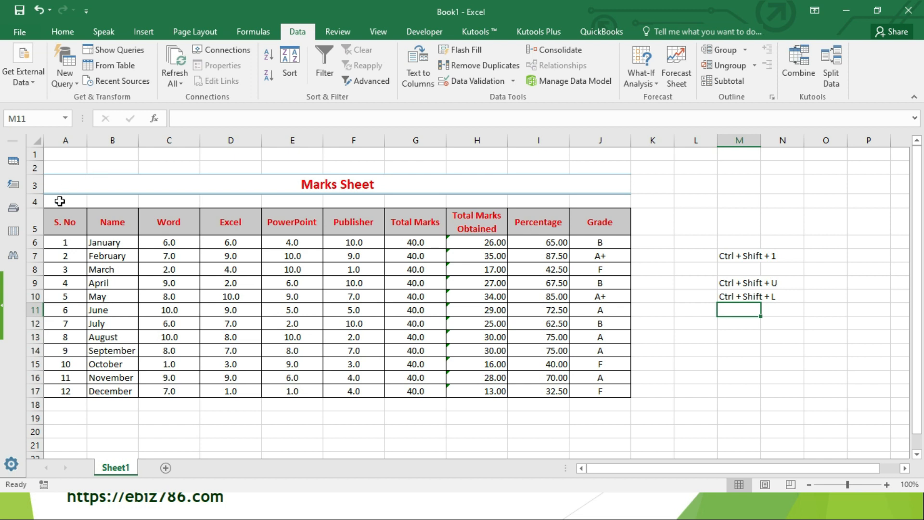